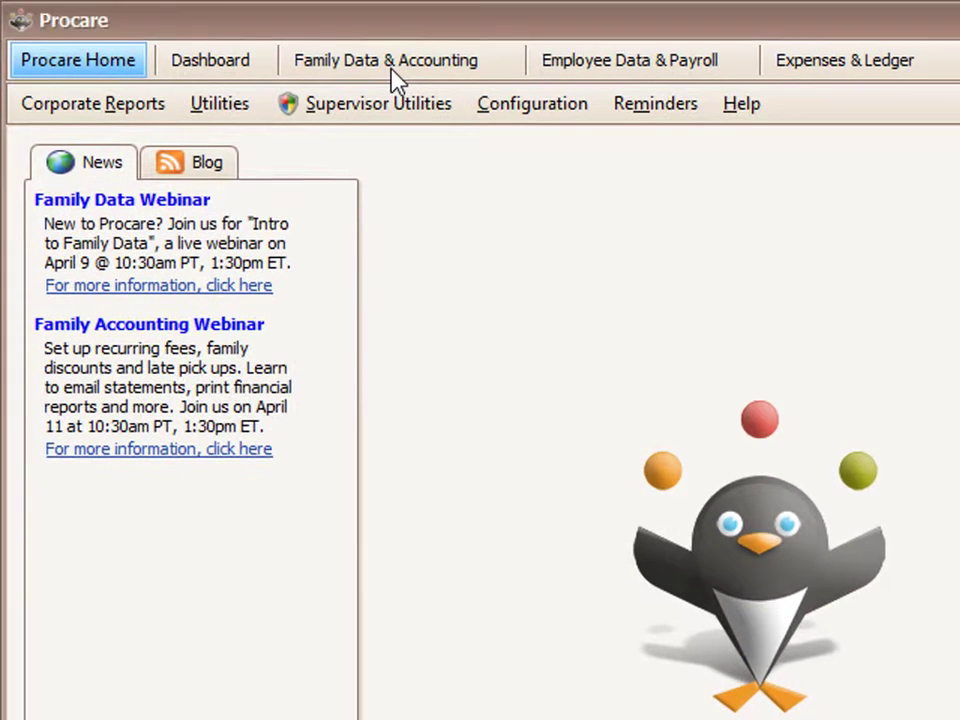
Open the Standard Reports for Family Data & Accounting and expand all report categories
left_click(393, 73)
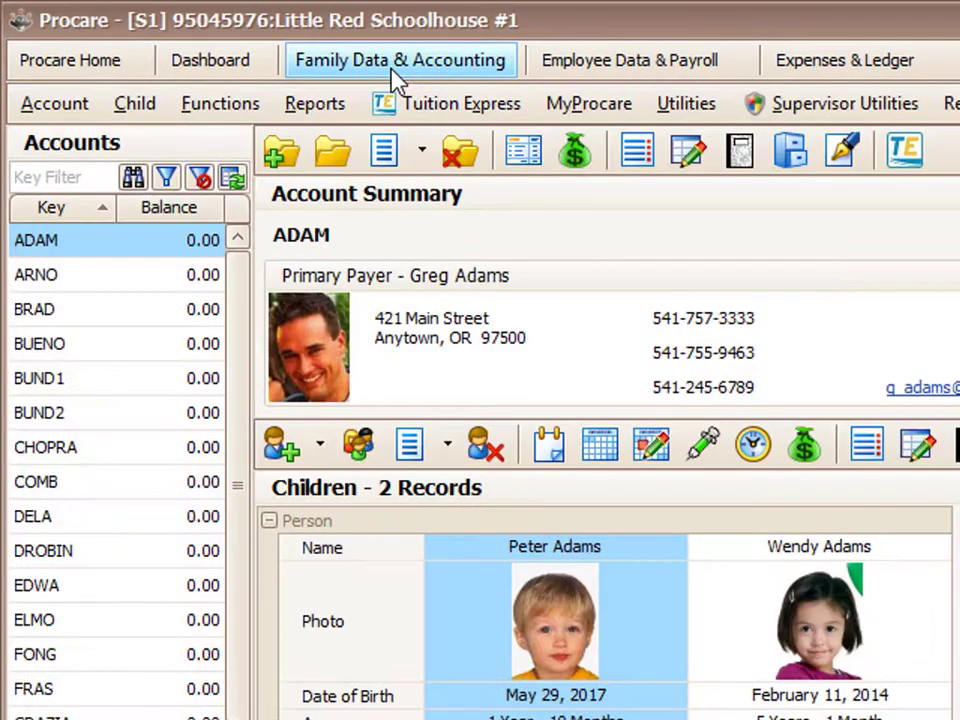
left_click(338, 108)
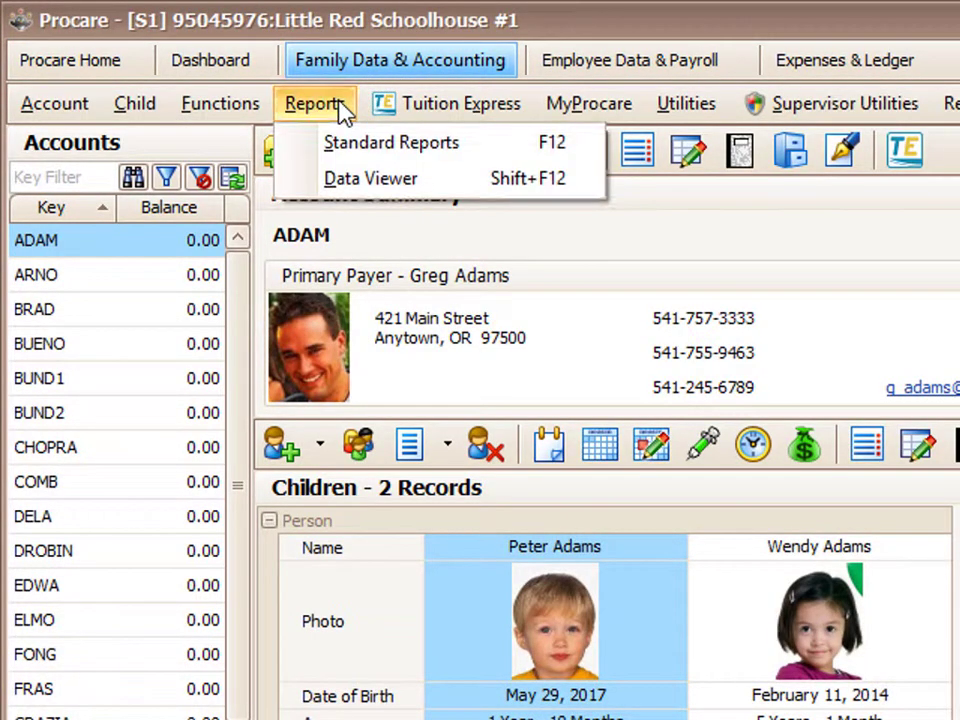
left_click(356, 162)
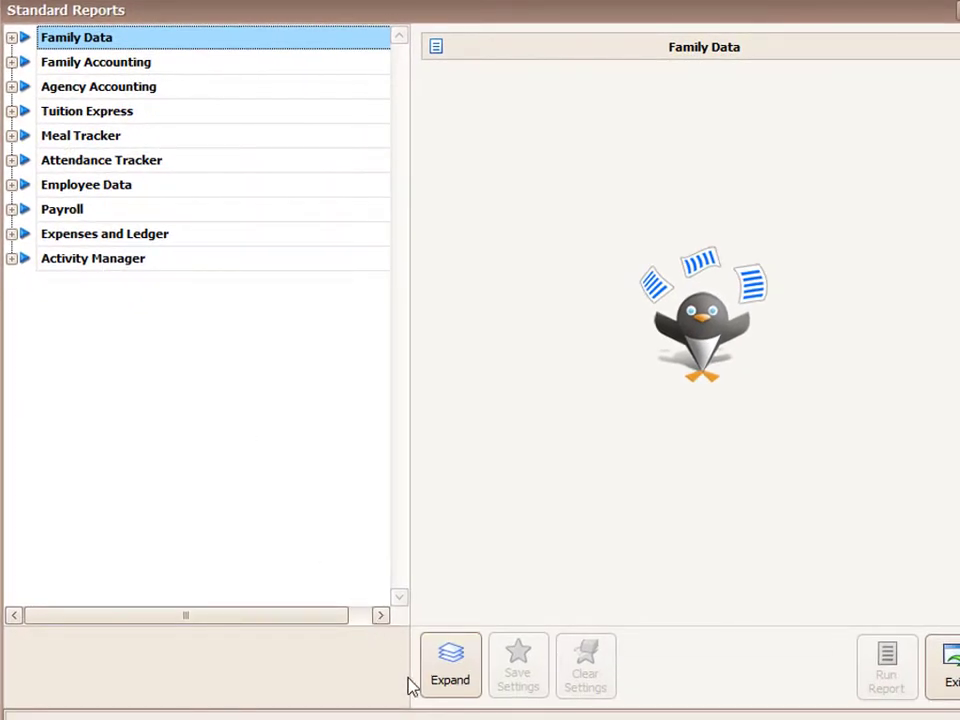
left_click(463, 681)
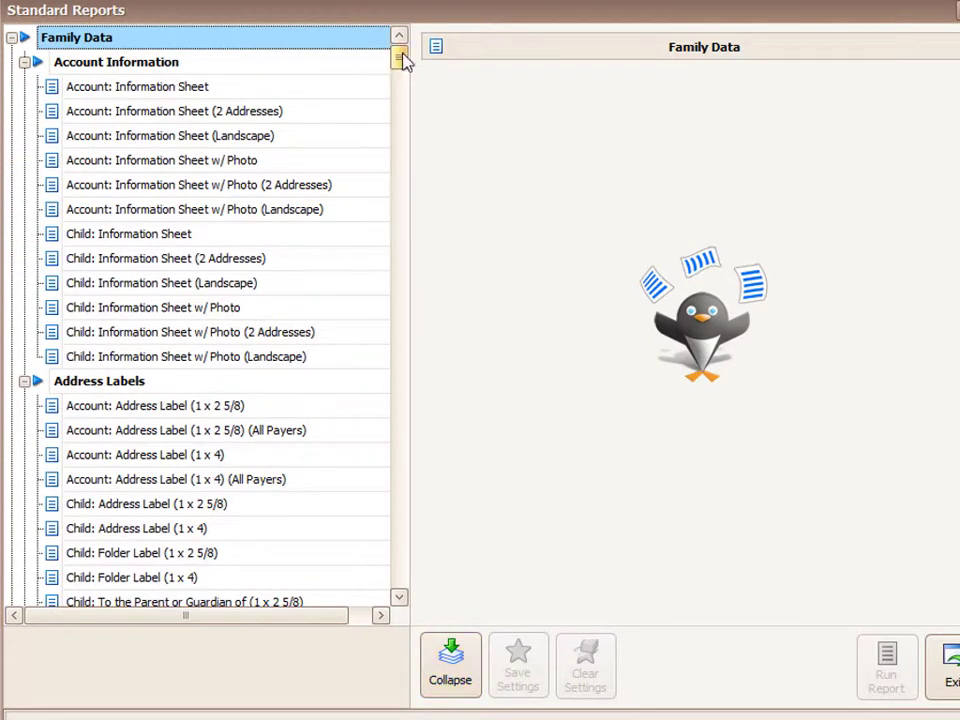
left_click_drag(402, 60, 420, 48)
Bring up the search for the report list and find reports matching "schedule"
key("ctrl+f")
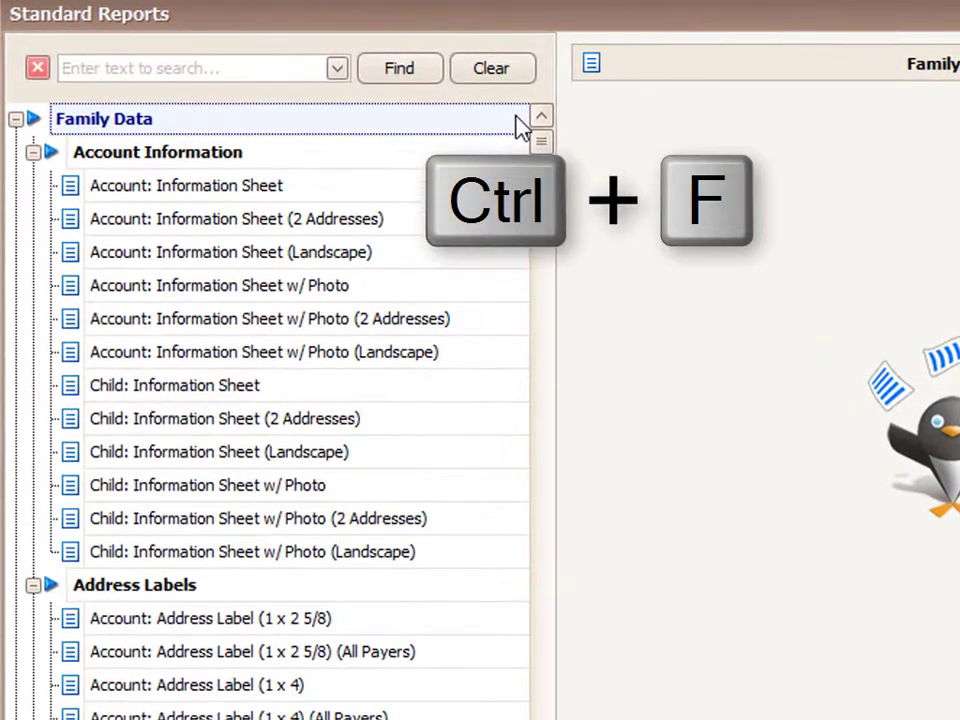
left_click(58, 68)
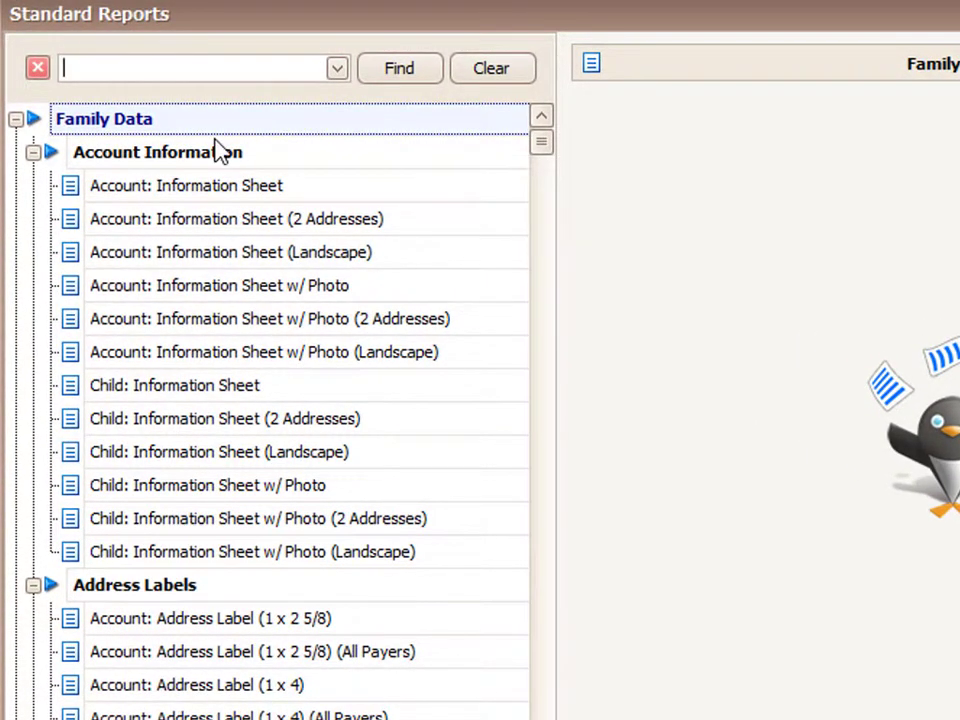
type("schedule")
key("Return")
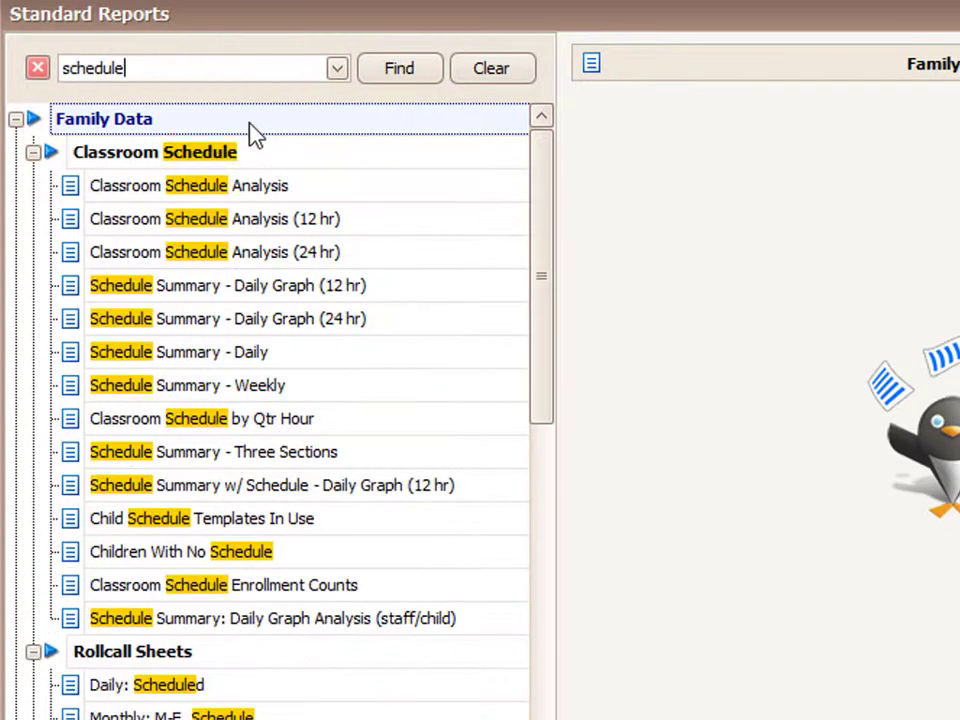
Replace the report search text with "directory" and run the search
left_click_drag(246, 64, 18, 55)
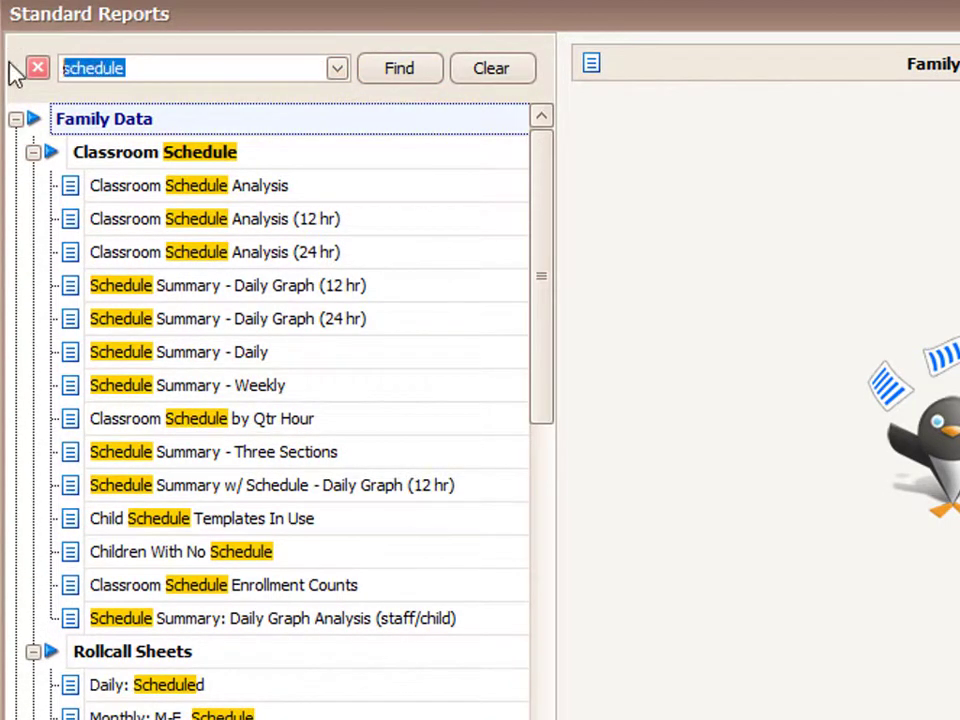
type("directory")
key("Return")
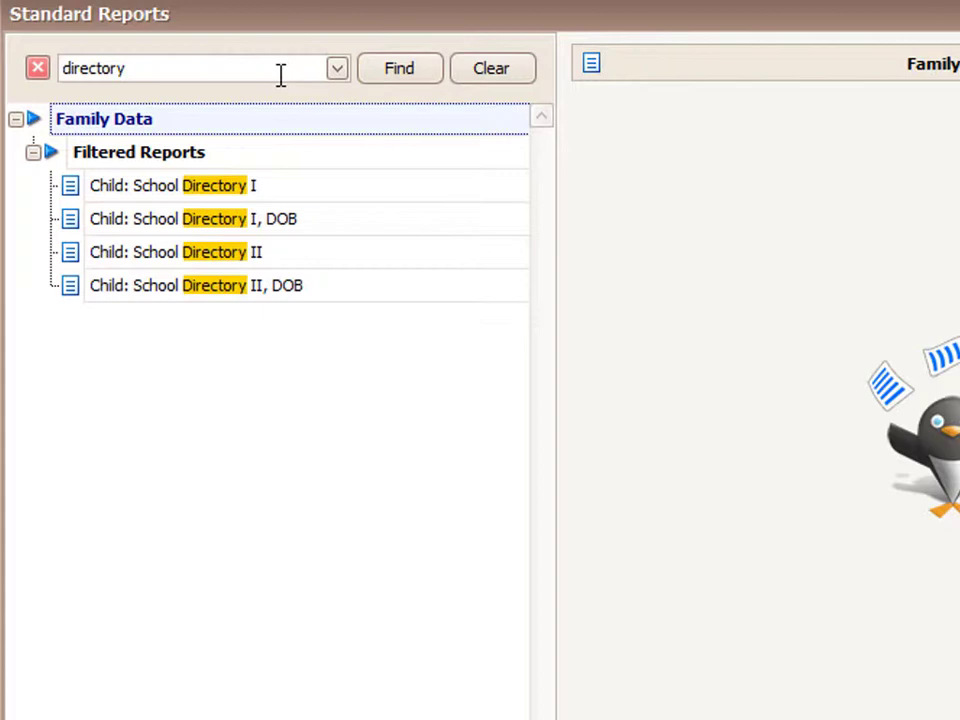
Search the report list for "weekly" and select the Weekly: M-F report under Rollcall Sheets
left_click_drag(273, 75, 4, 94)
type("weekly")
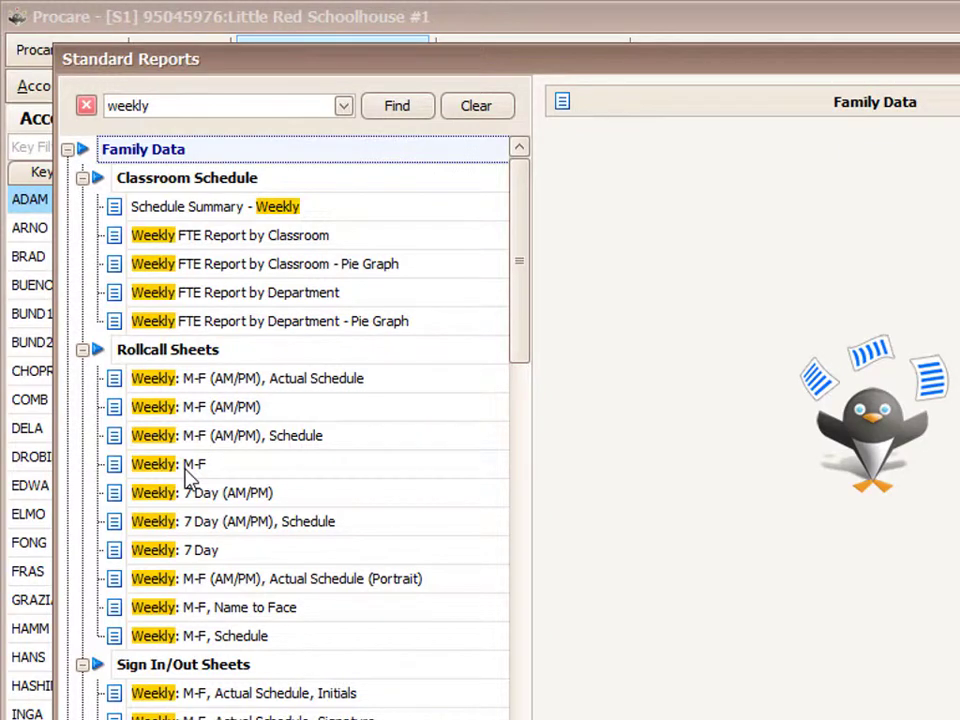
left_click(186, 470)
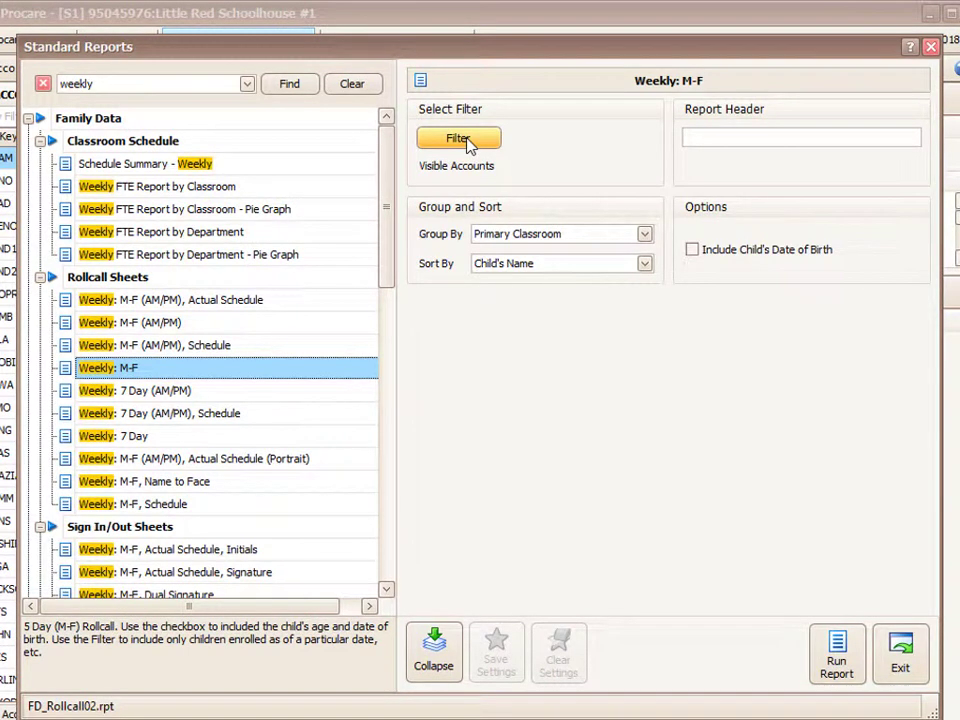
Filter the Weekly: M-F report by enrollment status to children Enrolled As of Today
left_click(462, 139)
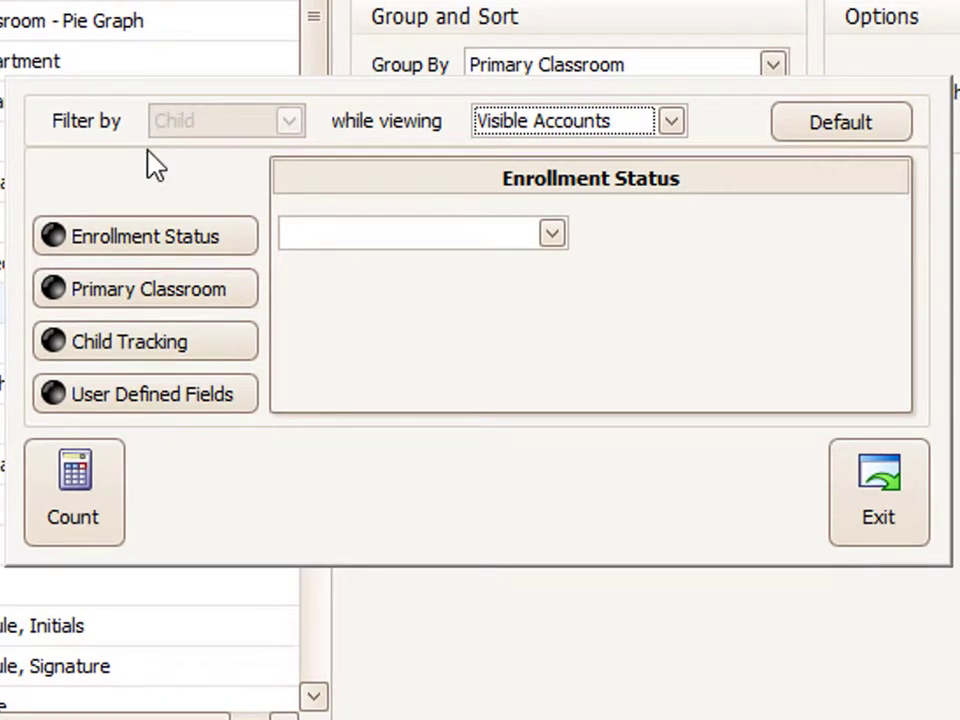
left_click(141, 242)
left_click(368, 245)
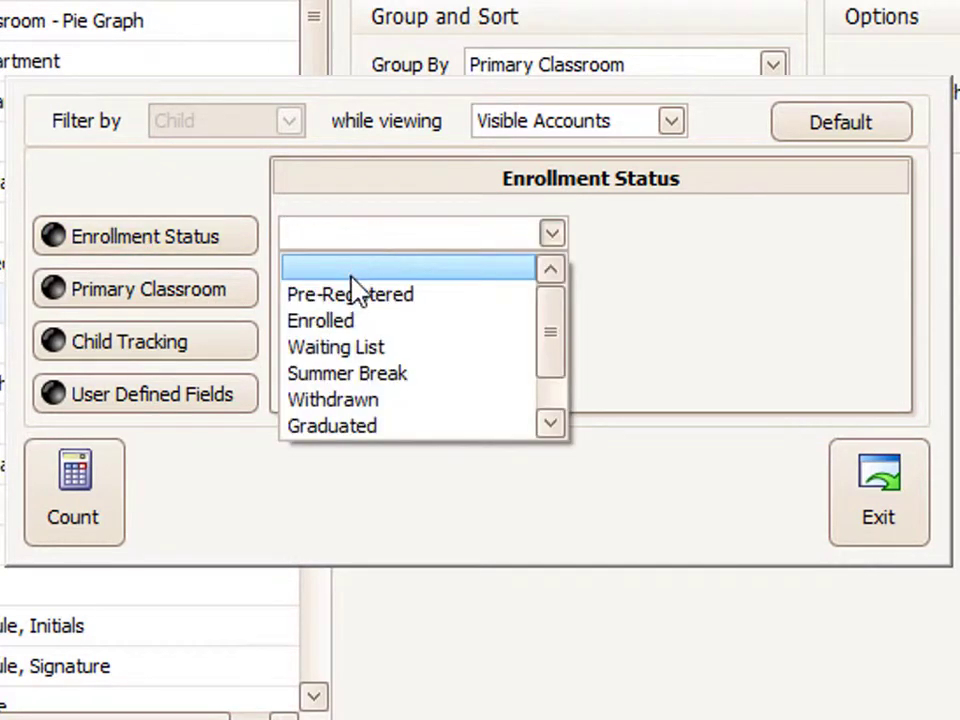
left_click(336, 322)
left_click(634, 252)
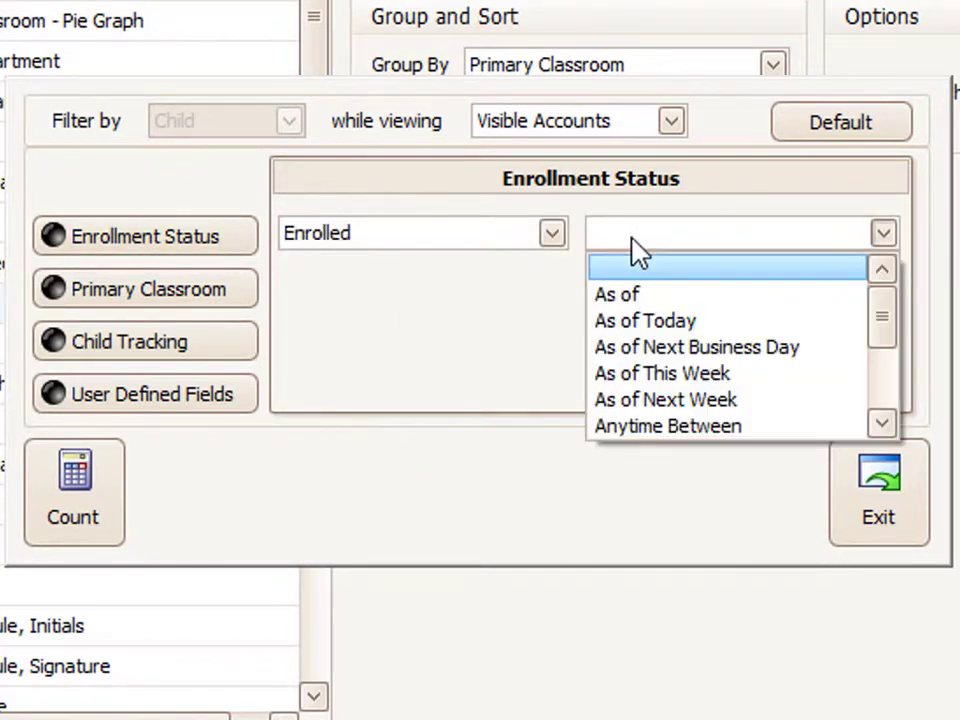
left_click(640, 332)
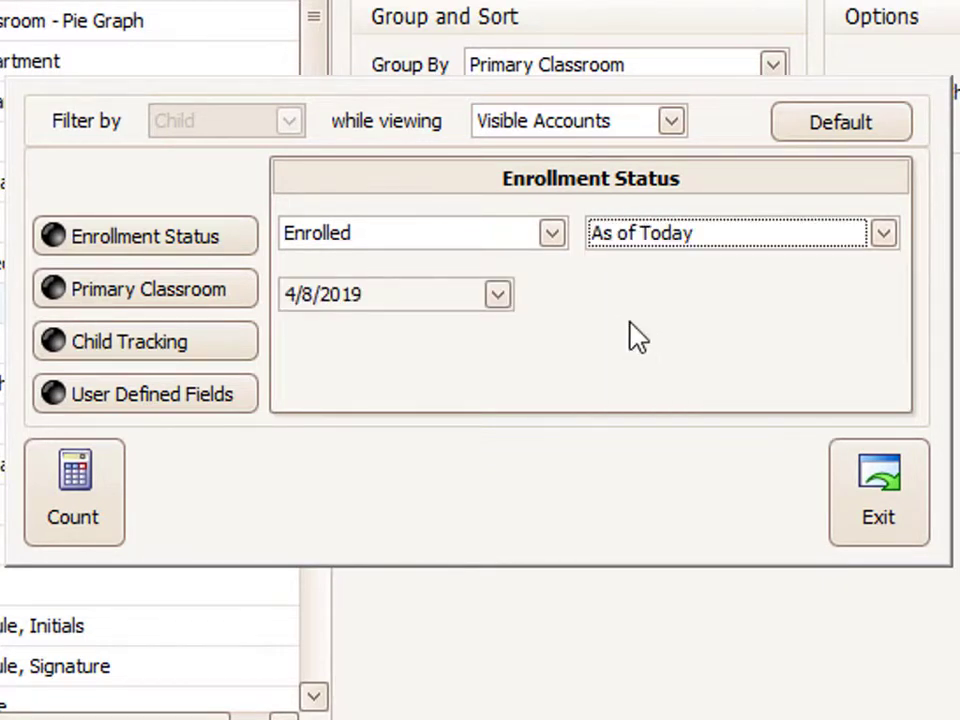
Count the children who meet the enrollment filter criteria and close the filter settings
left_click(51, 523)
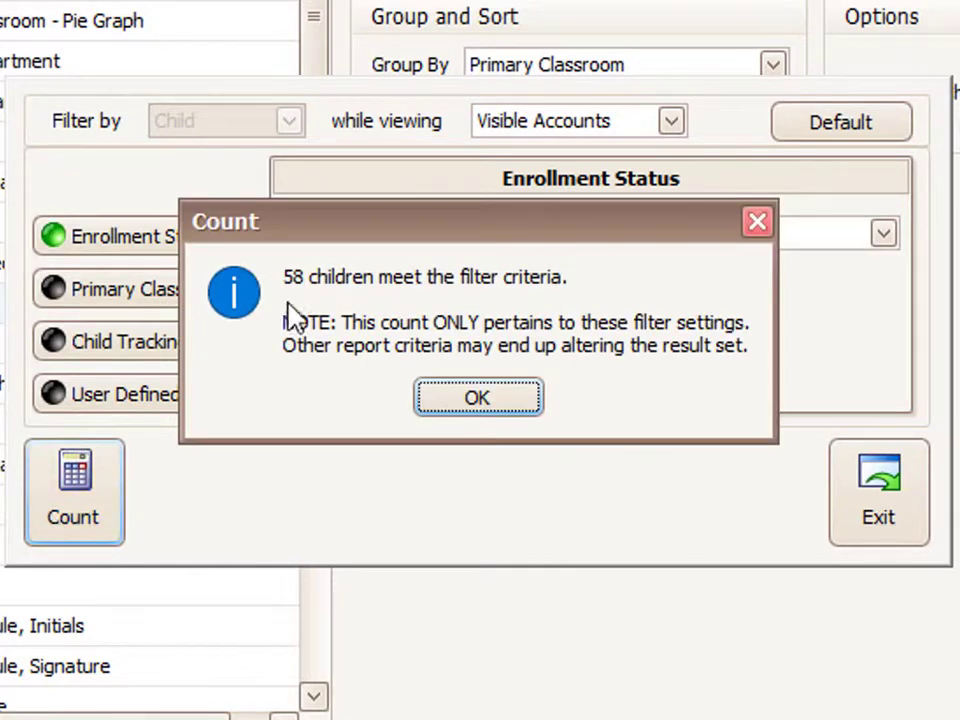
left_click(492, 397)
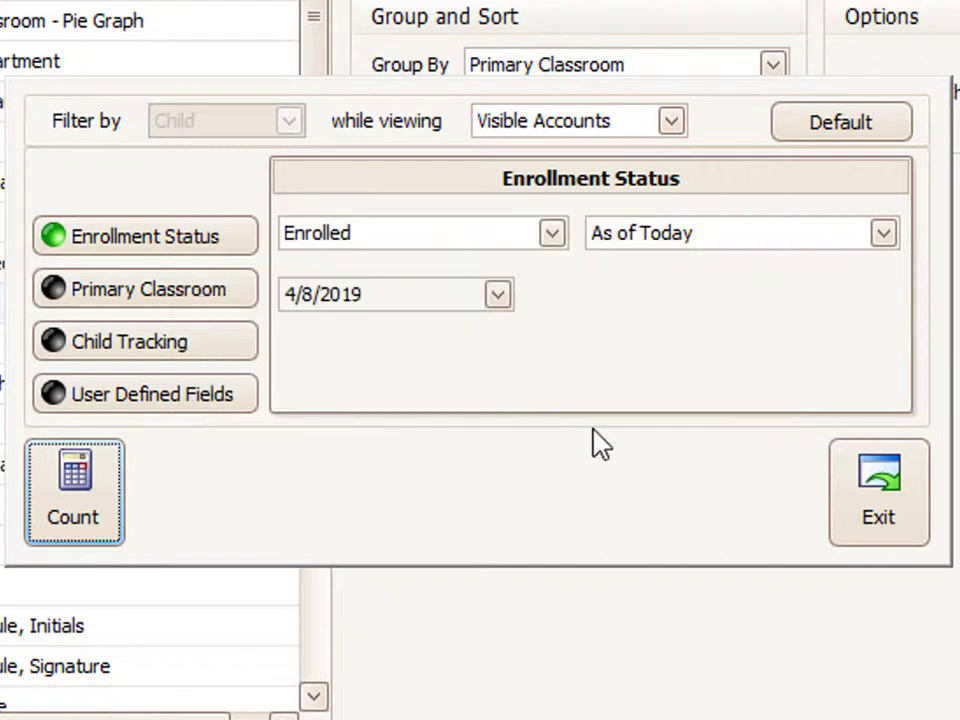
left_click(880, 530)
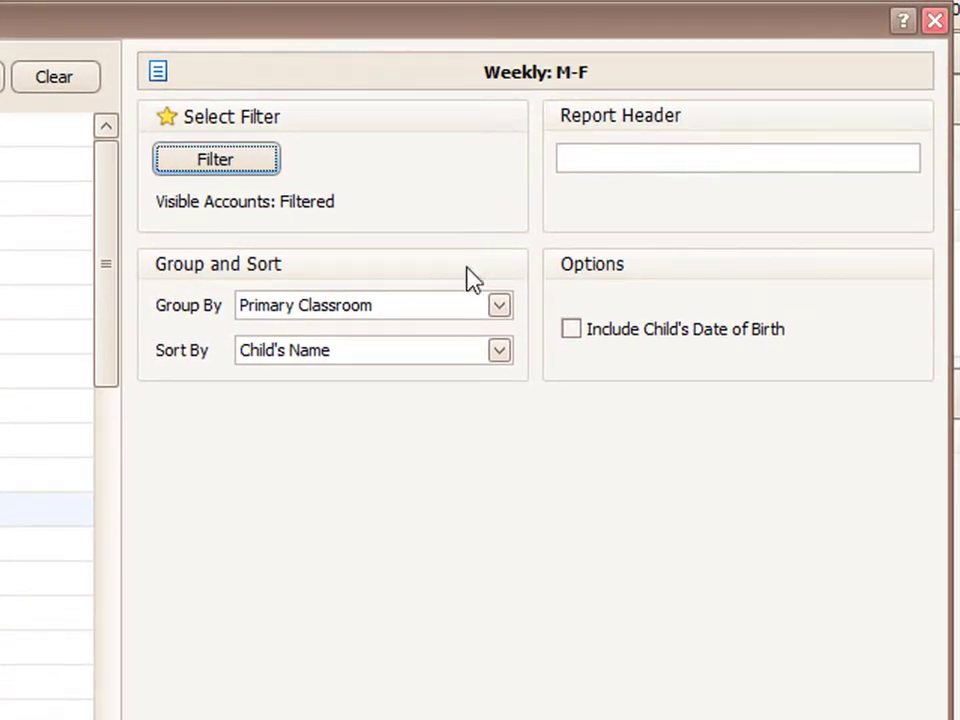
Set the report header to "Week of April 15", with grouping by Primary Classroom and sorting by Child's Name
left_click(589, 161)
type("Week of April 15")
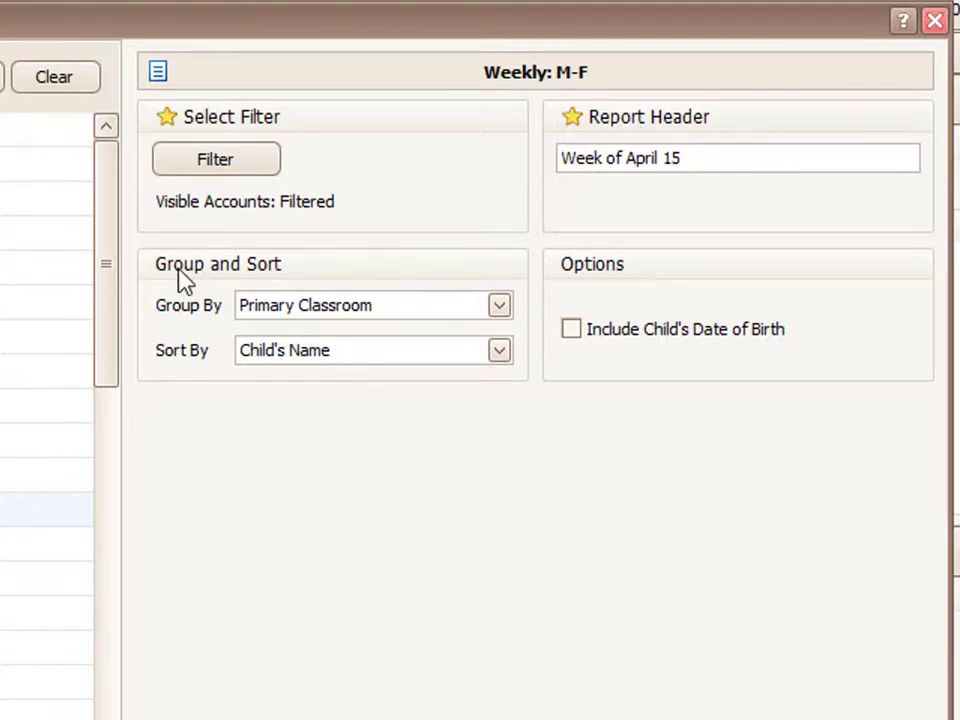
left_click(398, 315)
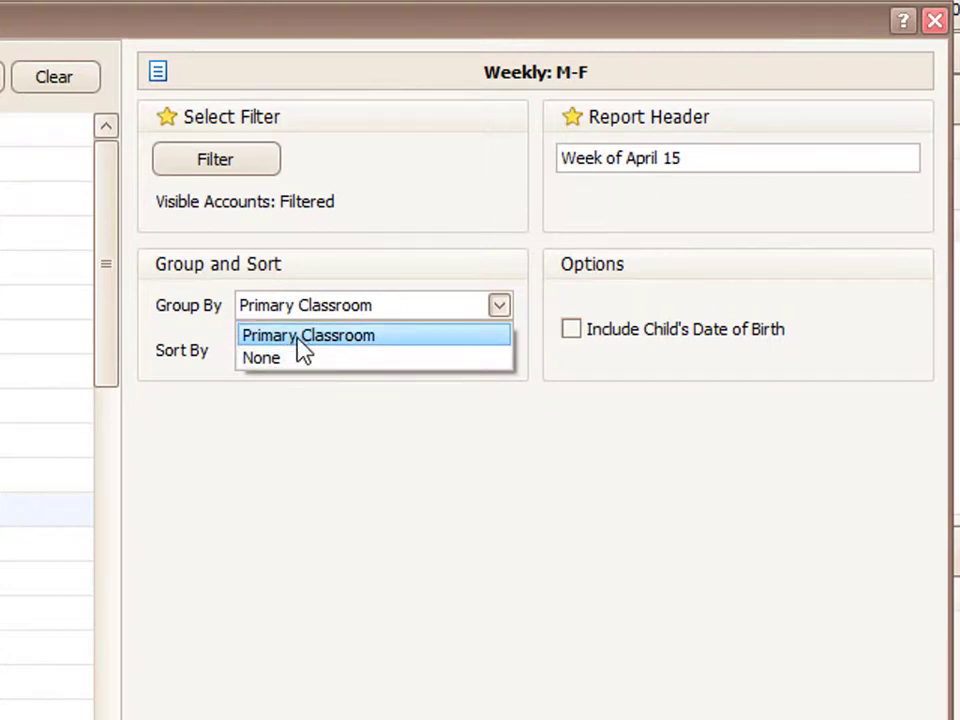
left_click(292, 423)
left_click(327, 360)
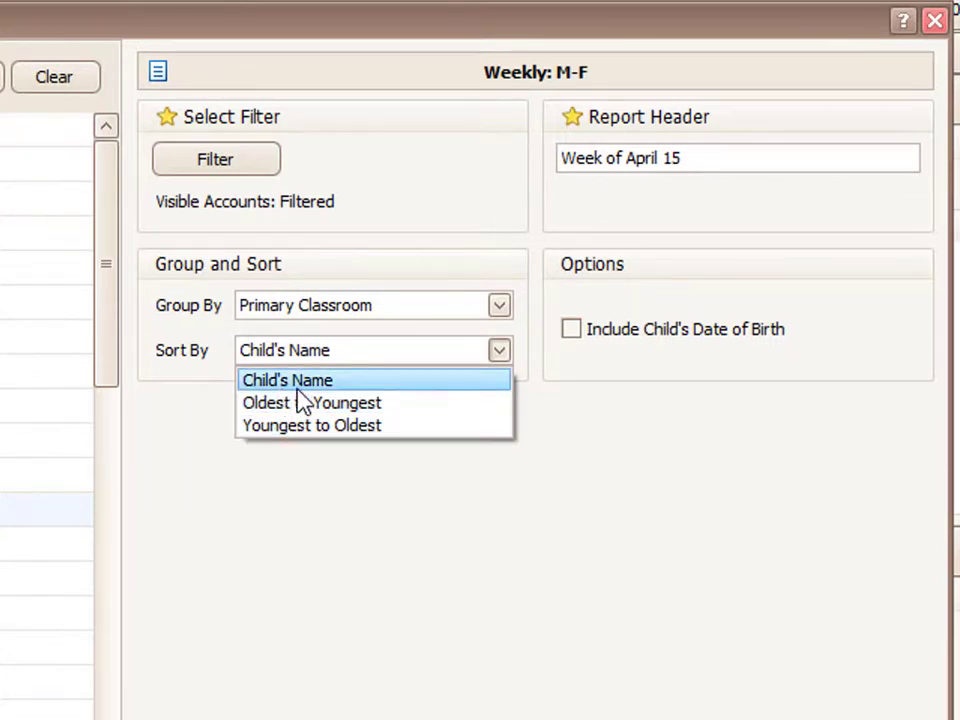
left_click(280, 380)
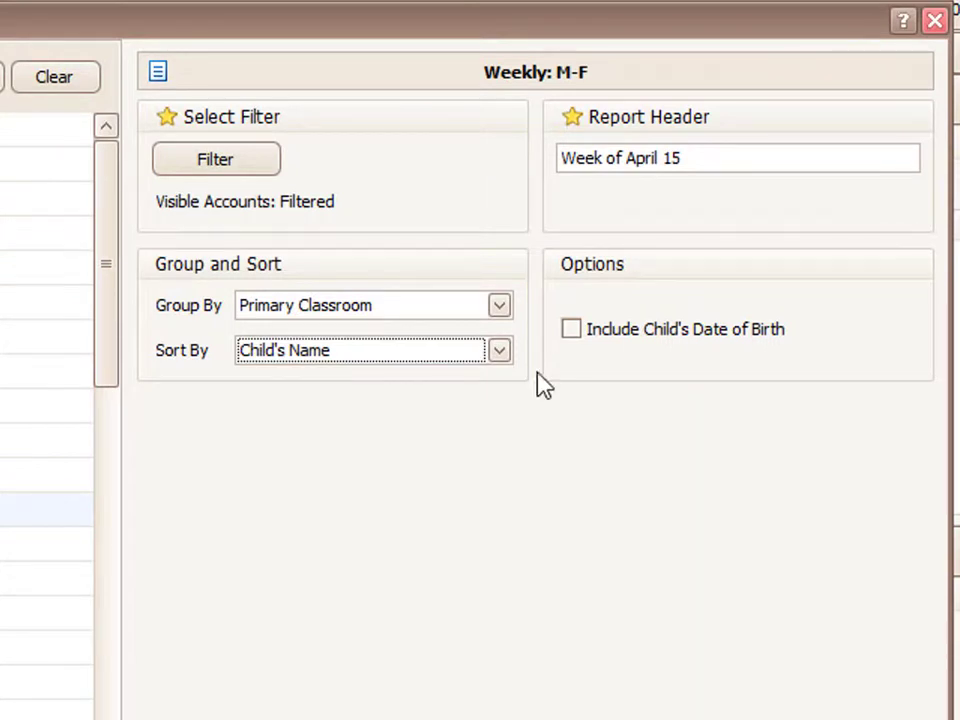
Run the Weekly: M-F report with the Include Child's Date of Birth option turned off
left_click(571, 331)
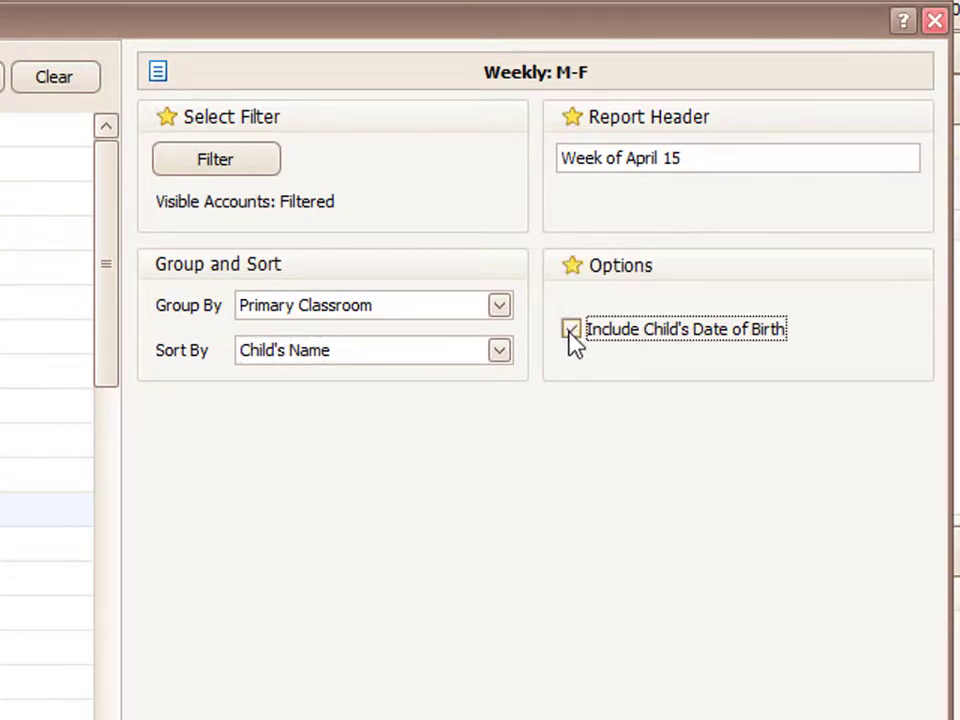
left_click(571, 333)
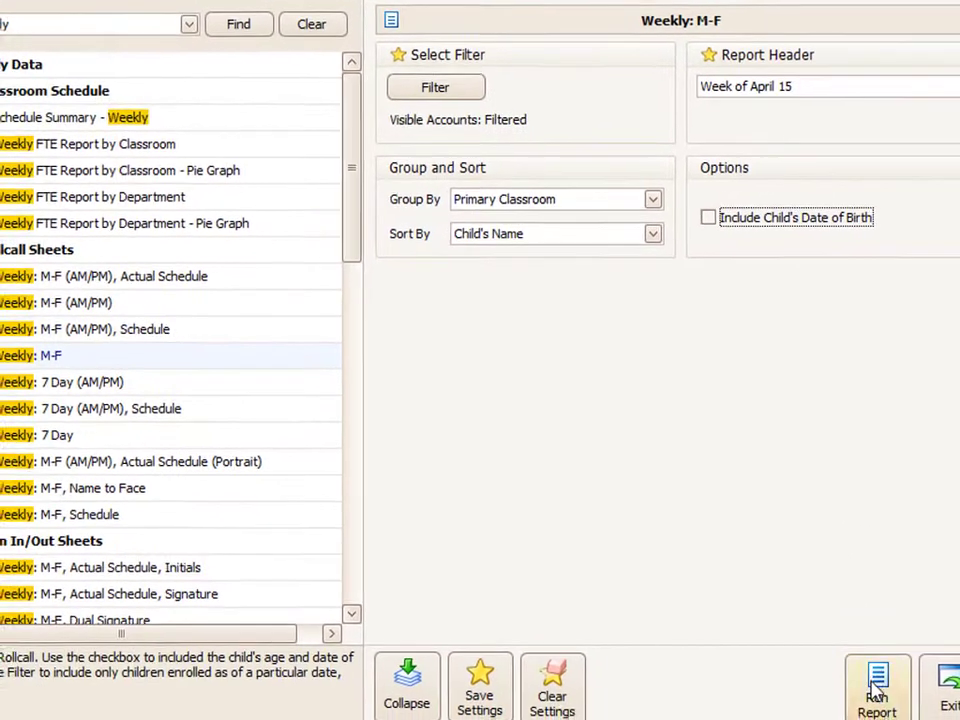
left_click(876, 690)
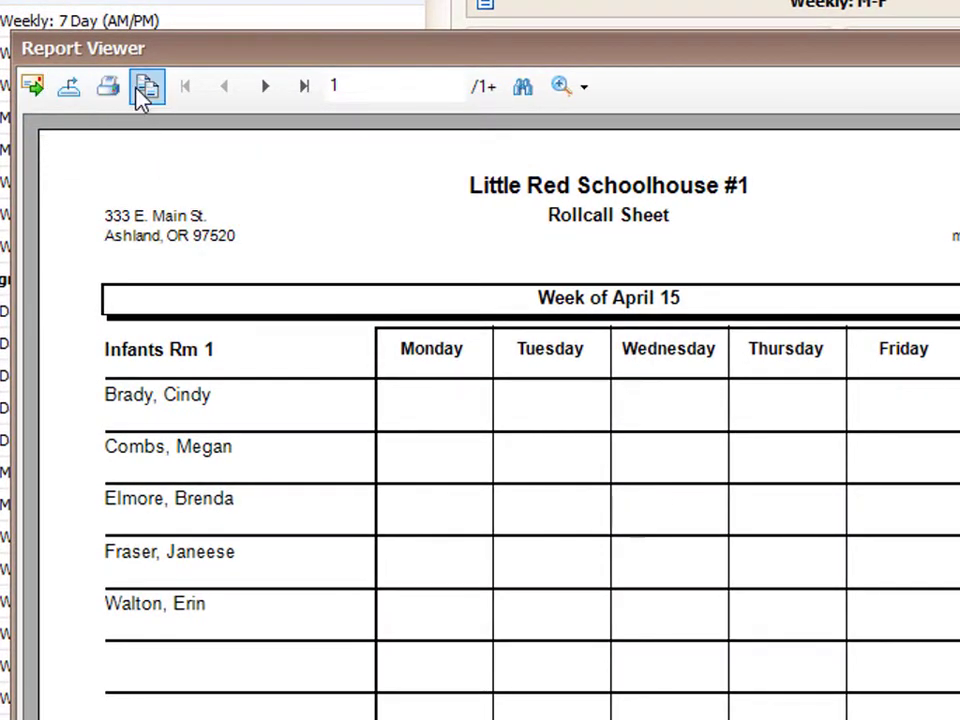
Open the form for emailing the report as a PDF, review its fields, and close it without sending
left_click(32, 88)
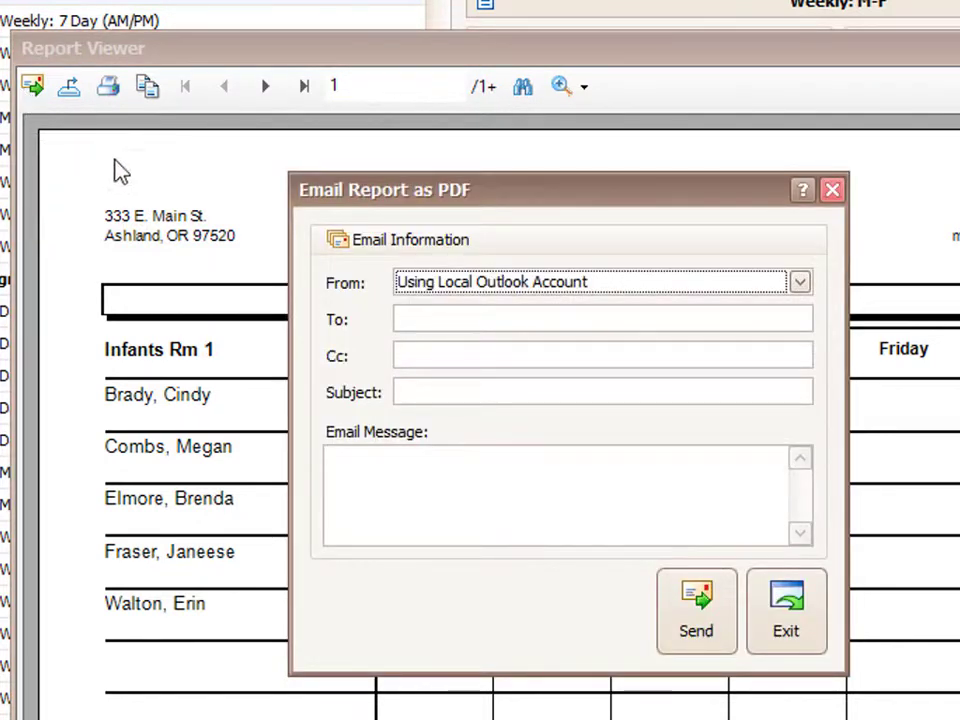
left_click(437, 321)
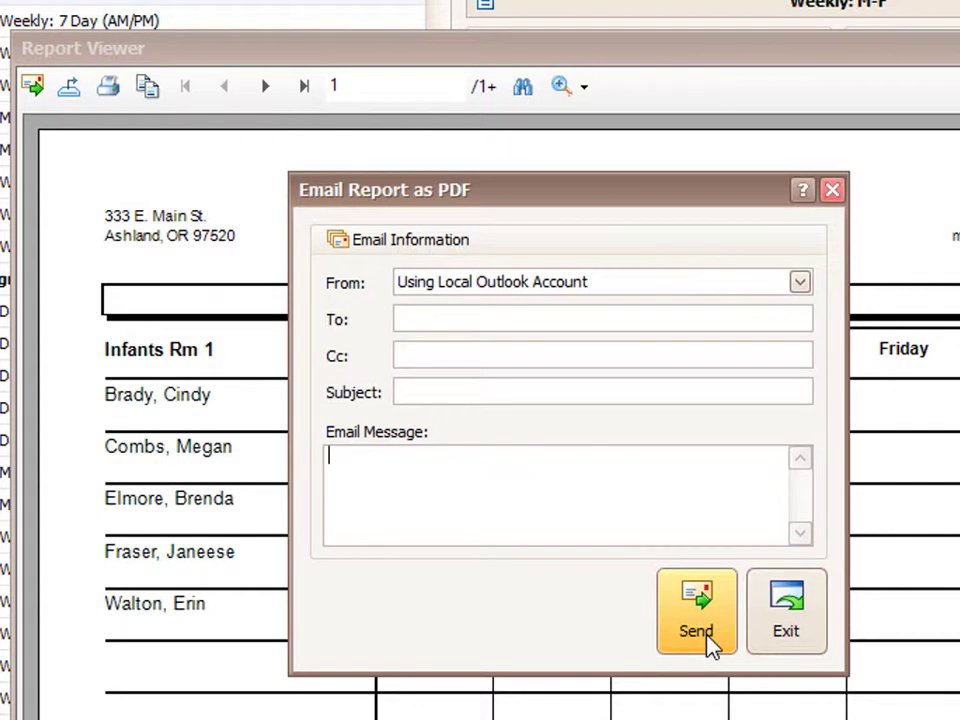
left_click(814, 630)
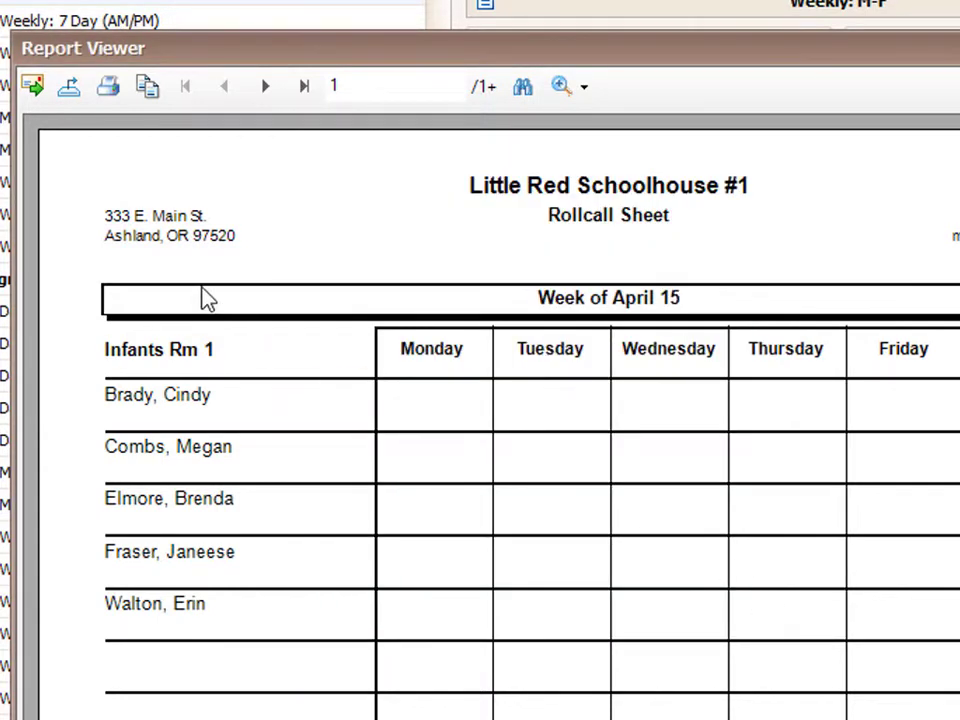
Start exporting the report with PDF as the file type, and cancel without saving
left_click(70, 96)
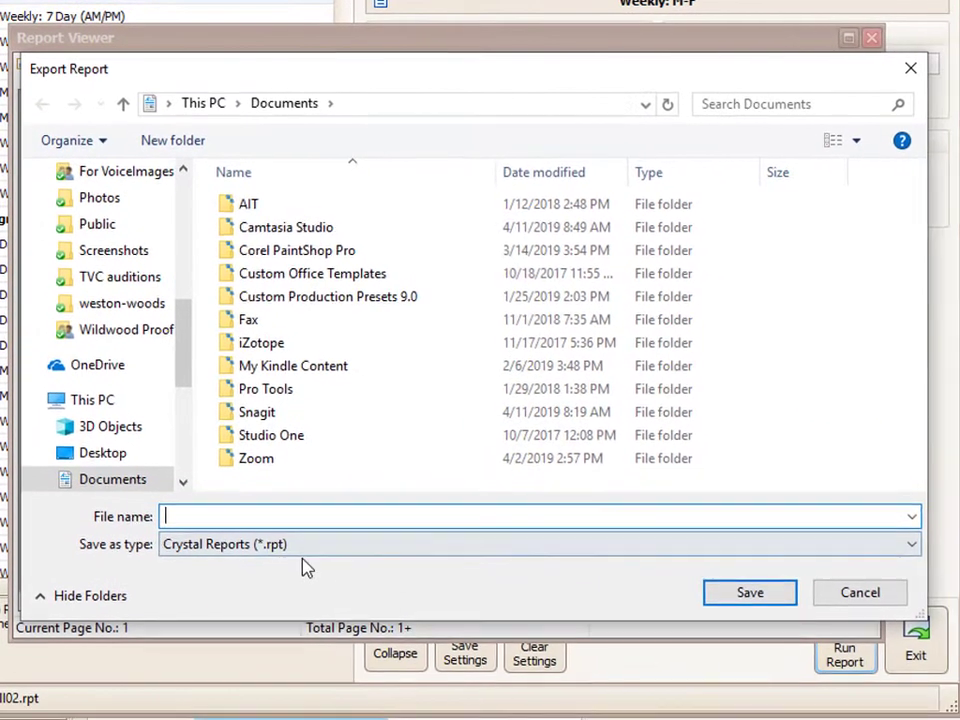
left_click(283, 552)
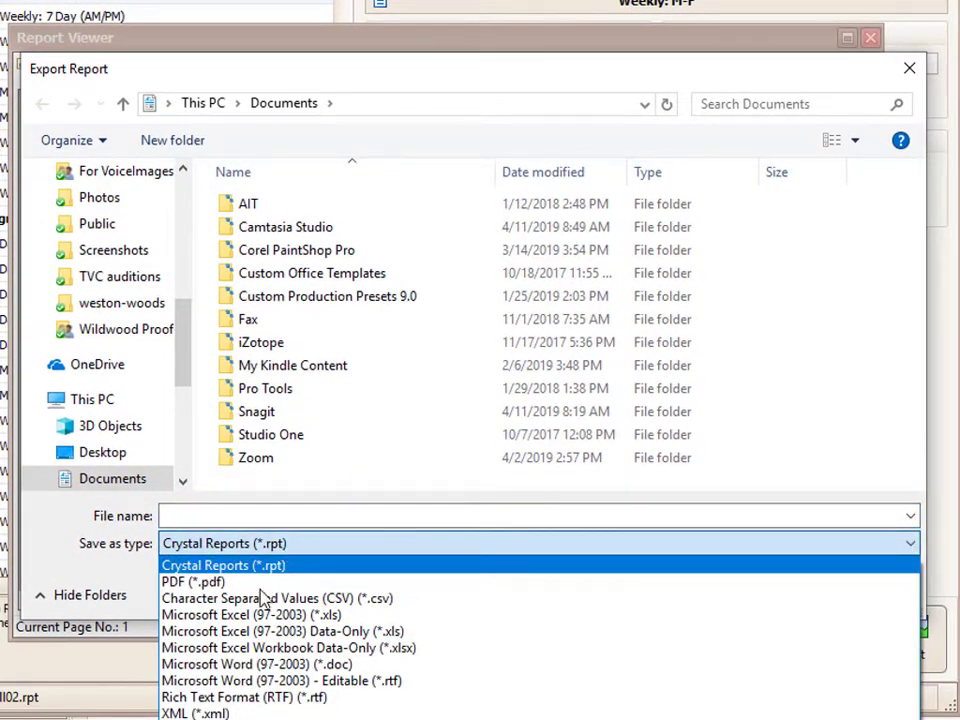
left_click(200, 581)
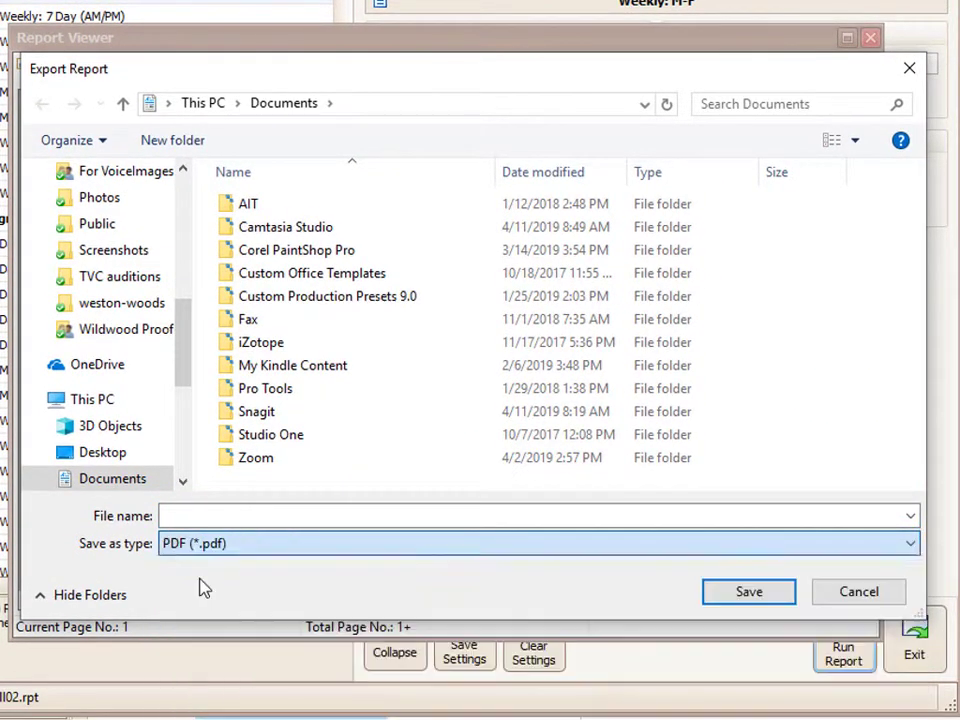
left_click(196, 514)
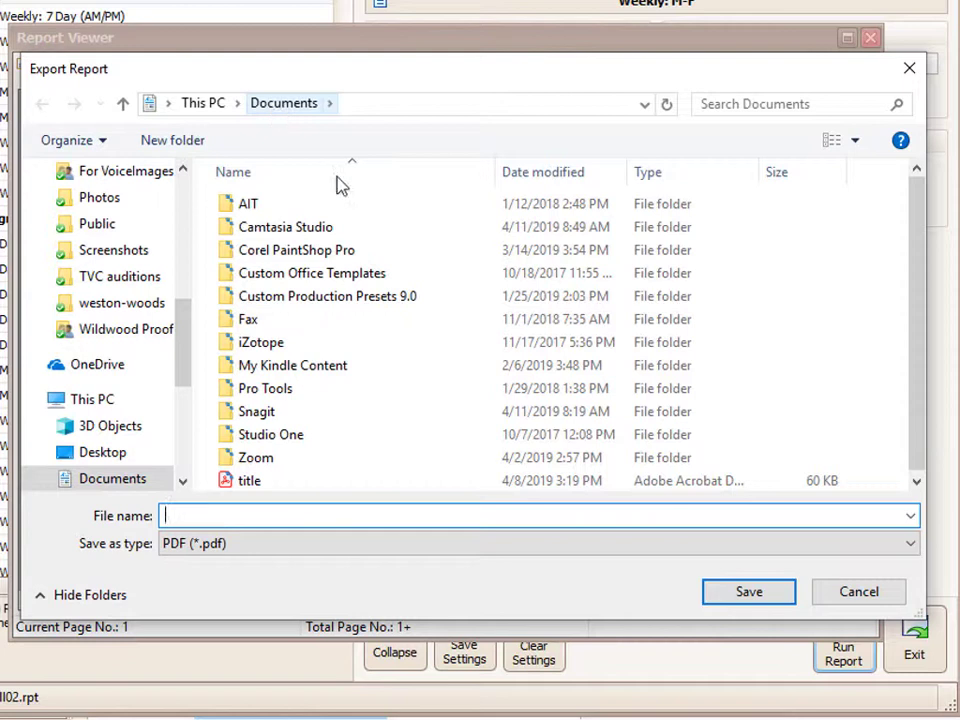
left_click(880, 600)
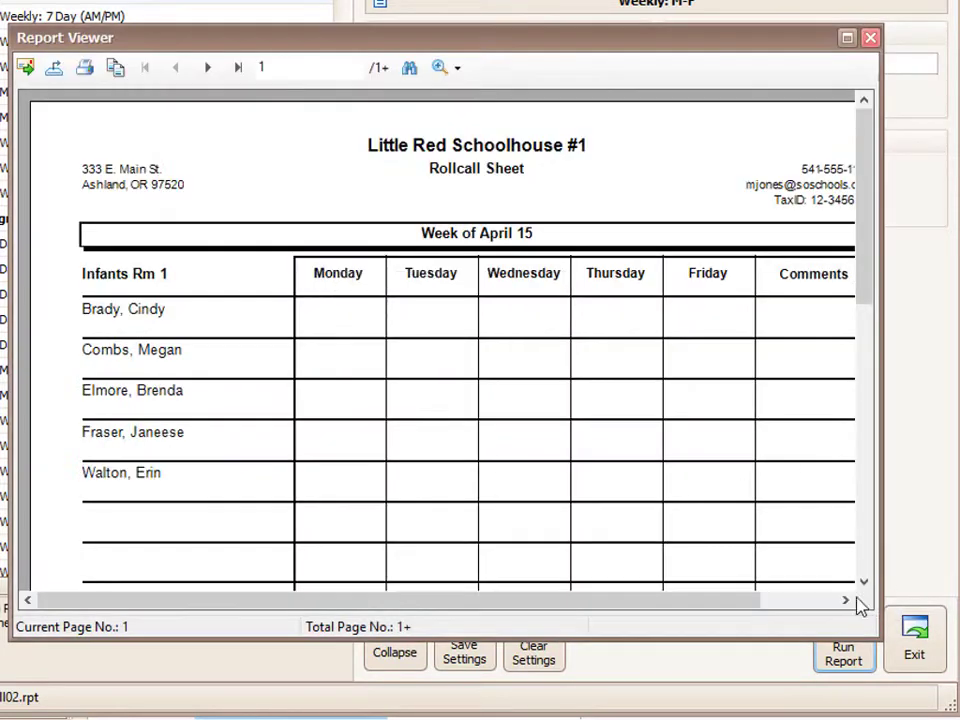
Review the print options for the rollcall sheet and close them without printing
left_click(94, 76)
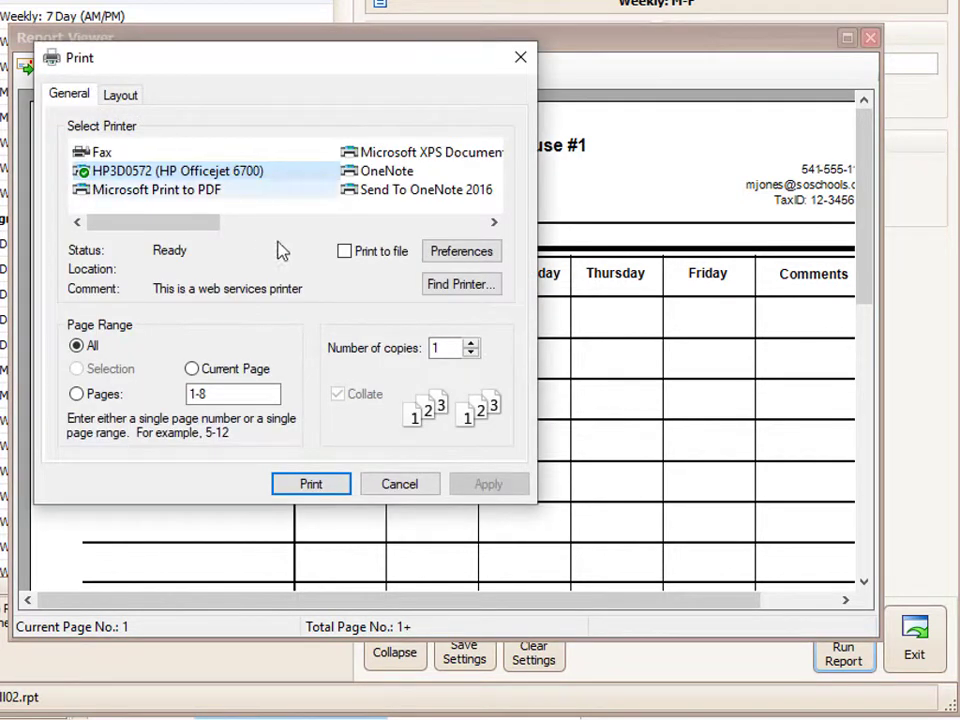
left_click(422, 488)
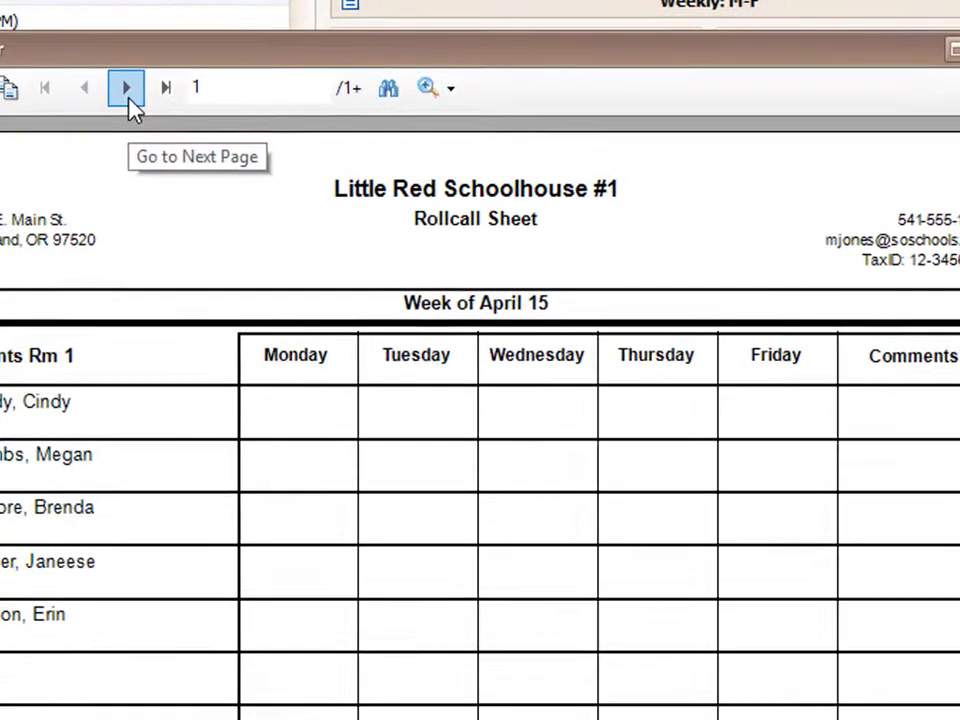
Page through the rollcall sheet, visiting the next, last, first and previous pages, and activate the page number field
left_click(127, 96)
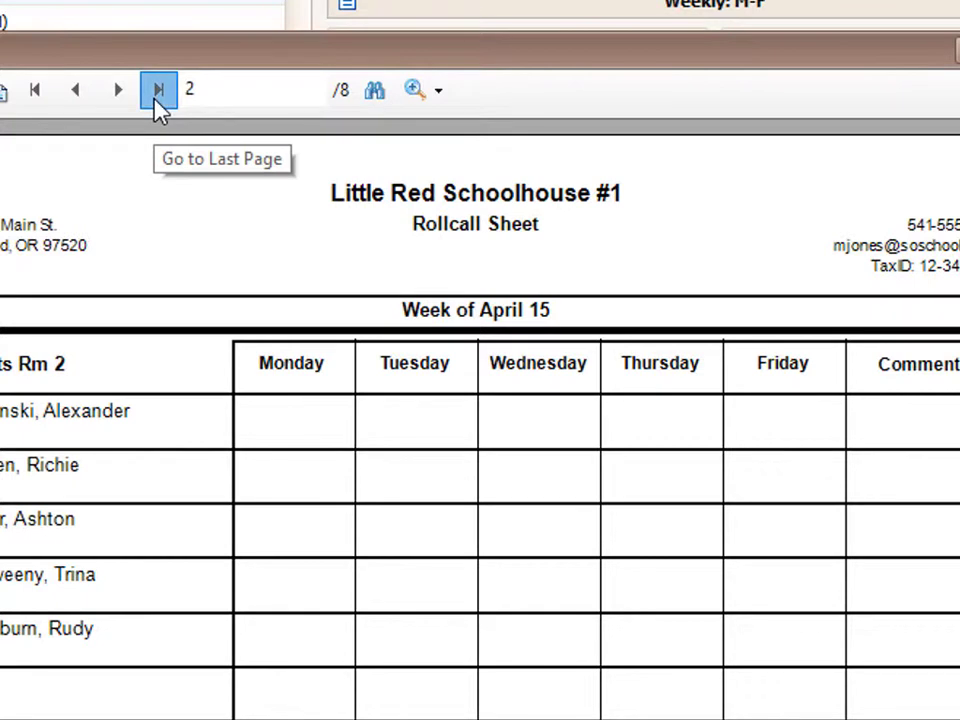
left_click(155, 103)
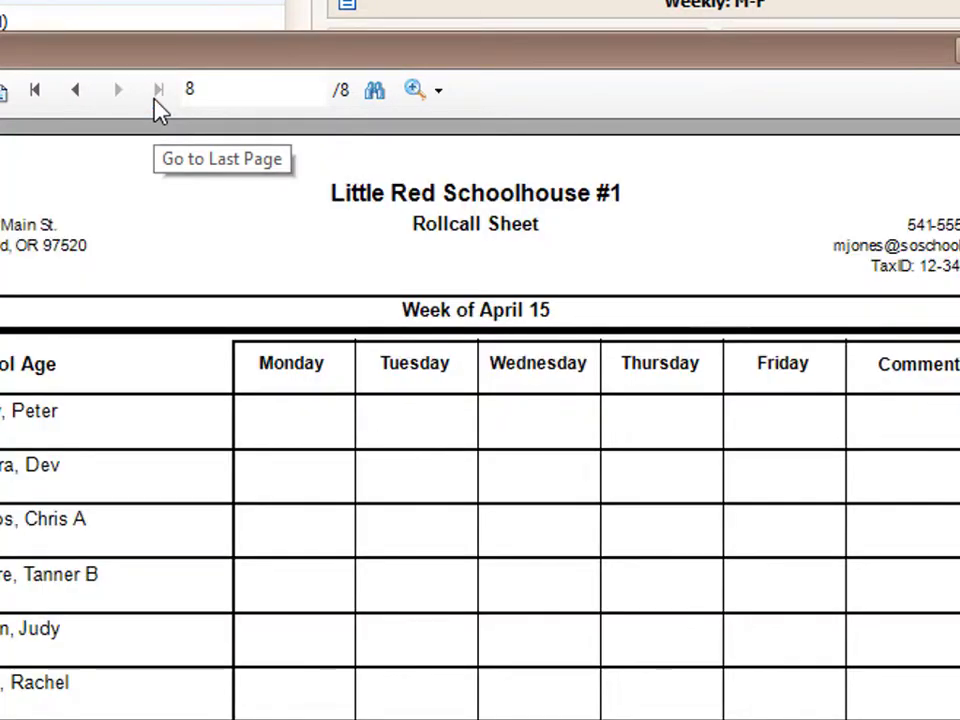
left_click(35, 91)
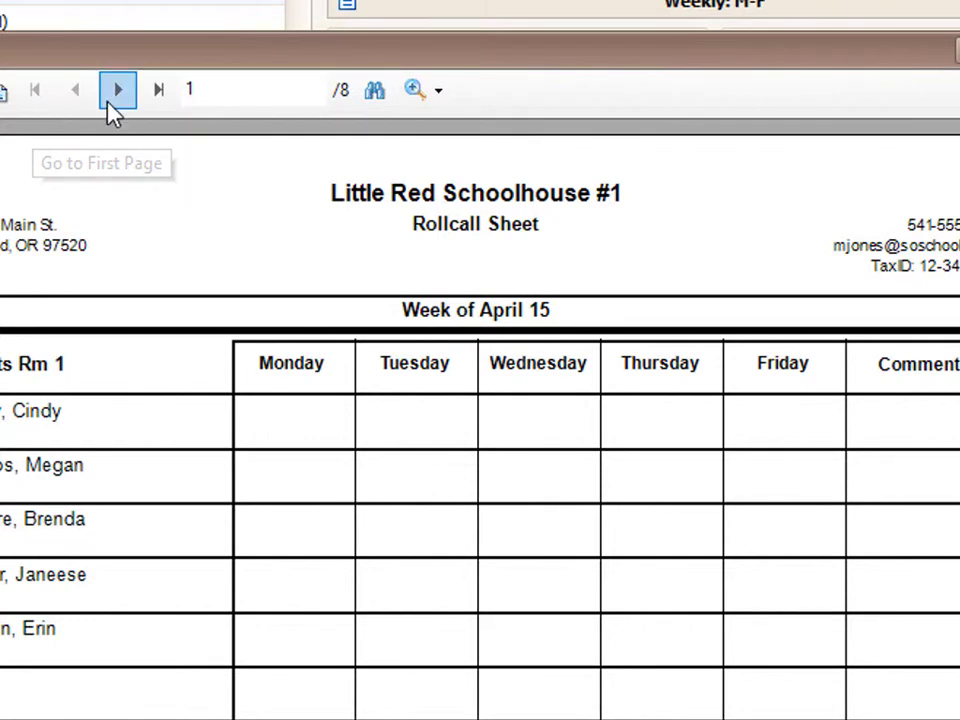
left_click(115, 100)
left_click(114, 102)
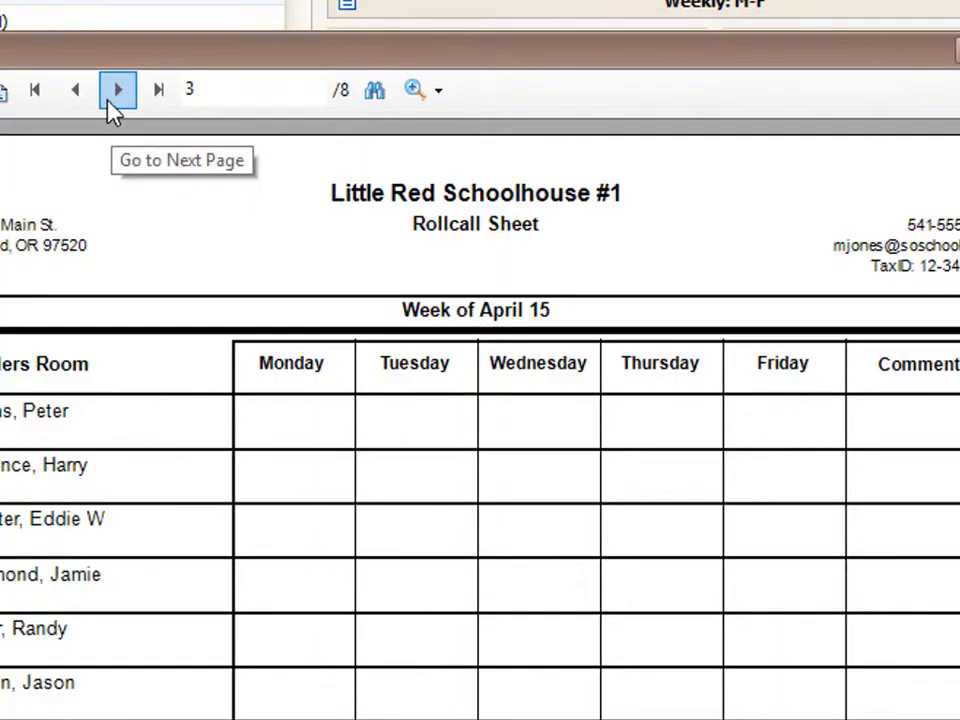
left_click(78, 100)
left_click(80, 100)
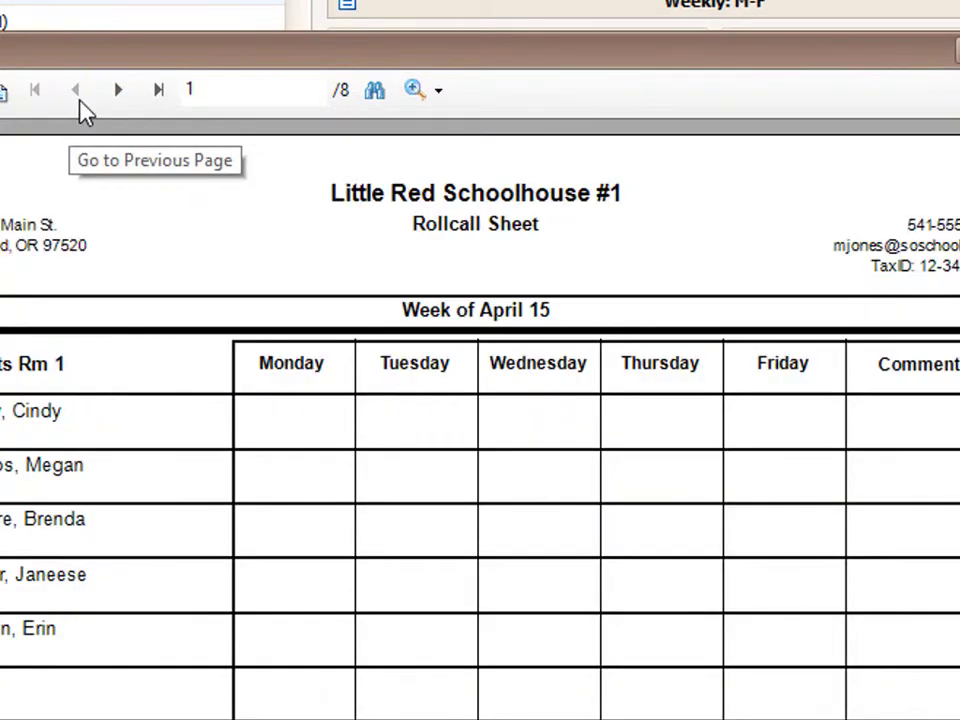
left_click(229, 90)
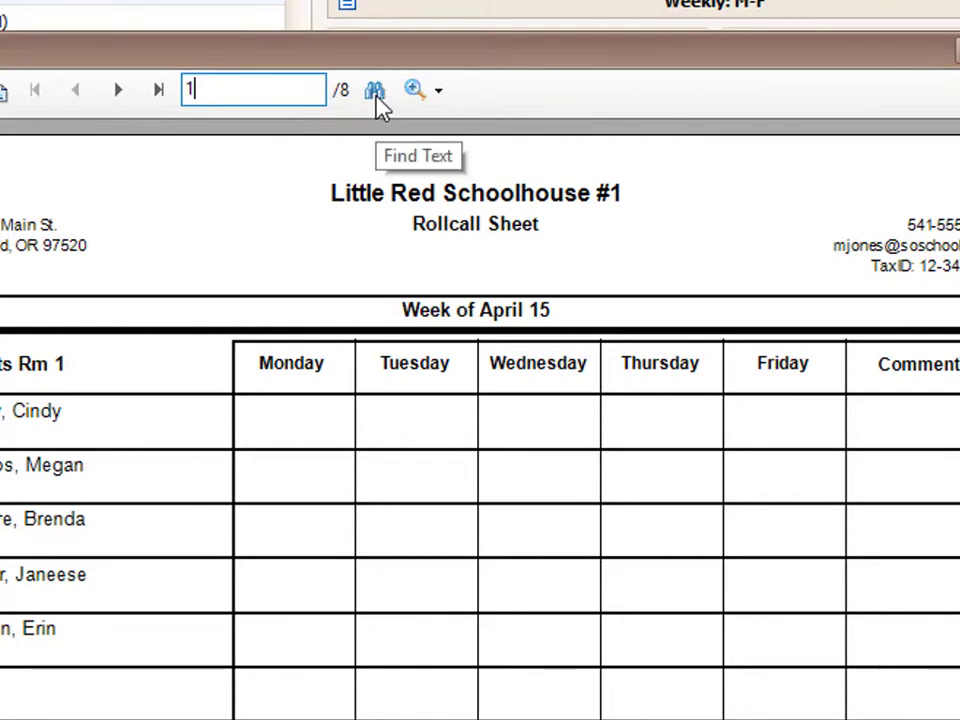
Search the rollcall sheet for a family's last name, go to the following match, close the search and open the zoom options
left_click(375, 92)
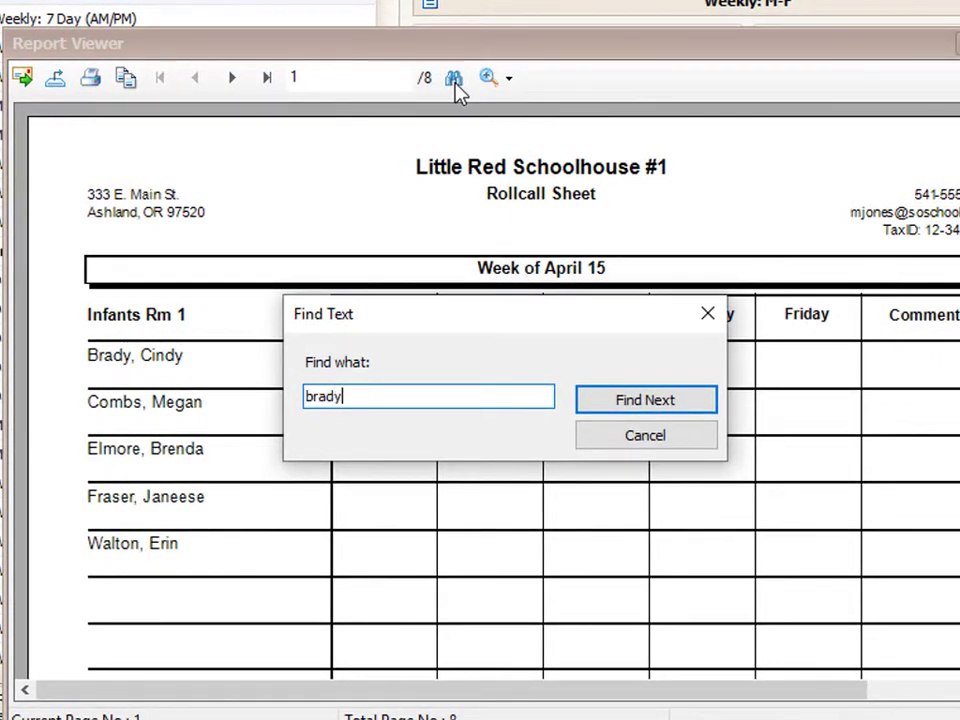
left_click(634, 405)
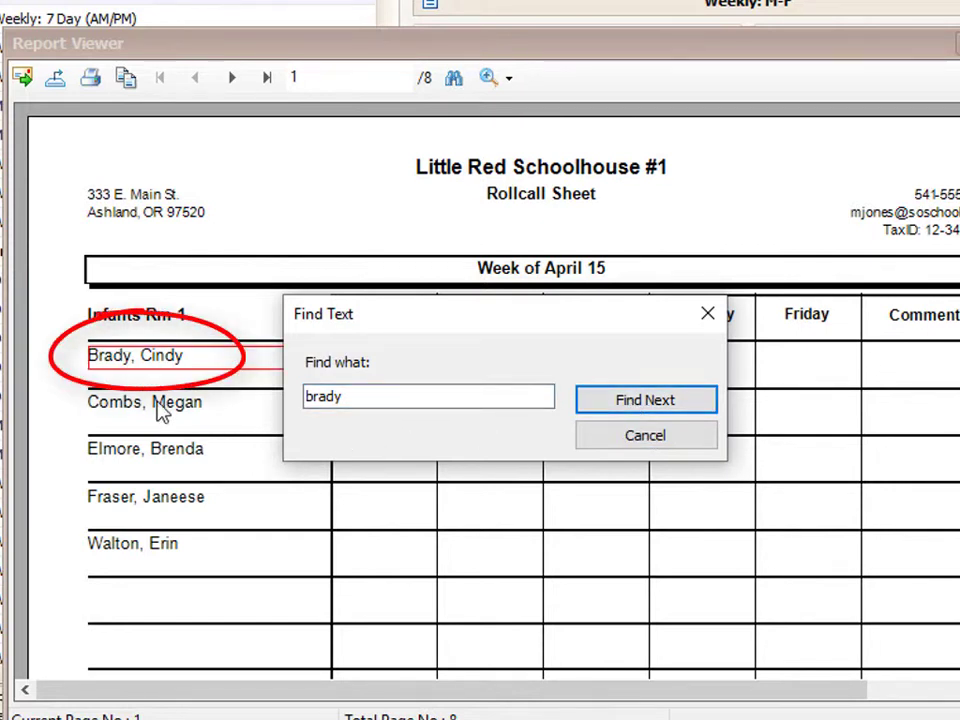
left_click(600, 414)
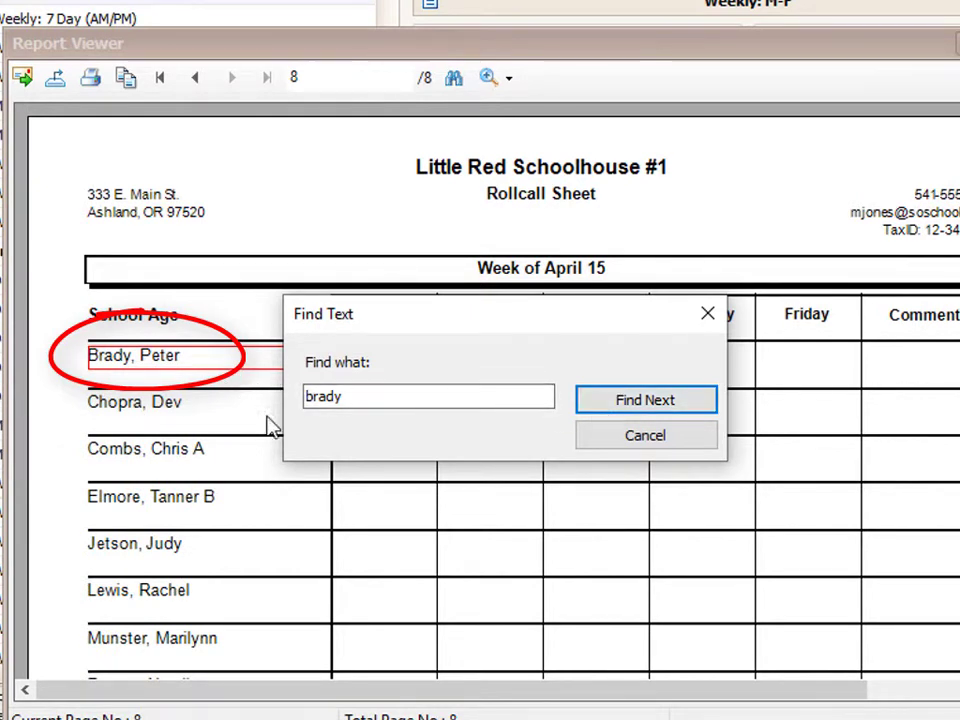
left_click(613, 440)
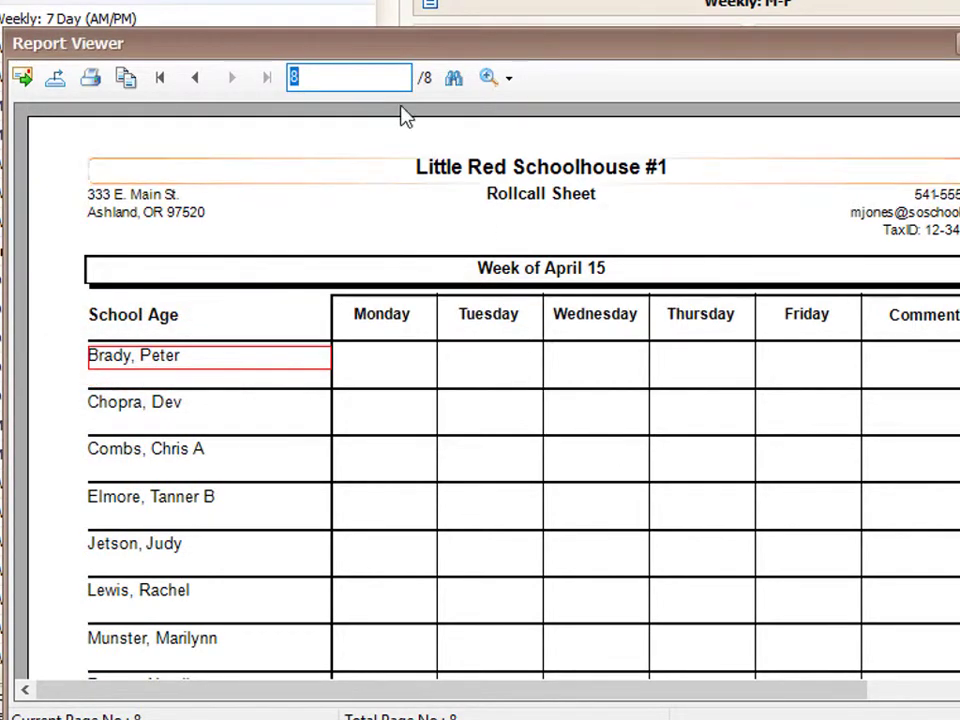
left_click(506, 80)
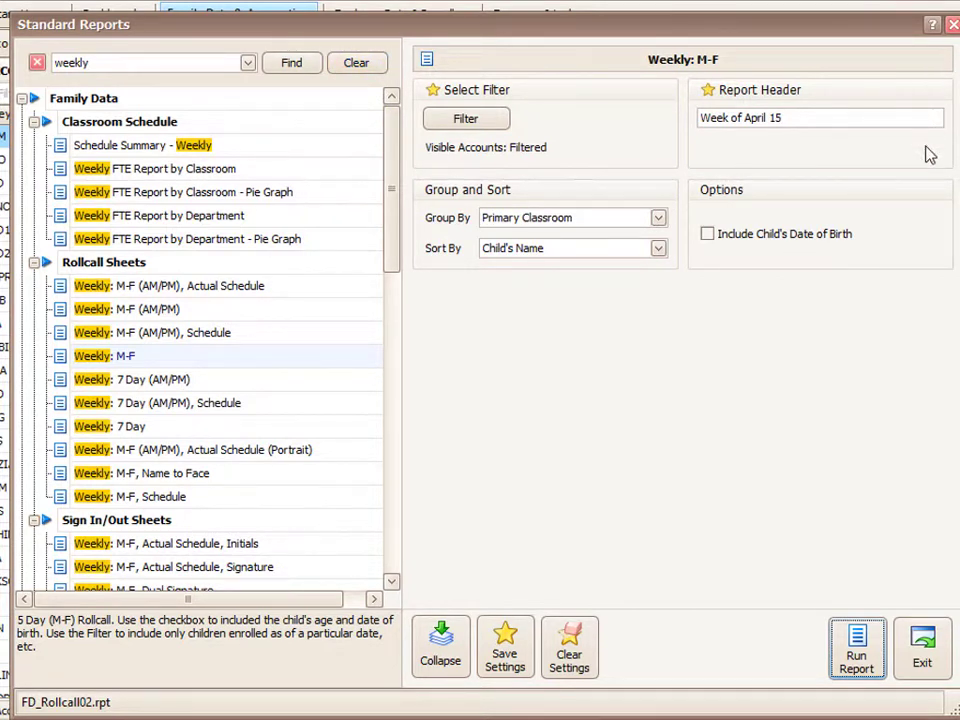
Save the Weekly: M-F report settings and reset the report list by collapsing it and clearing the search text
left_click(502, 679)
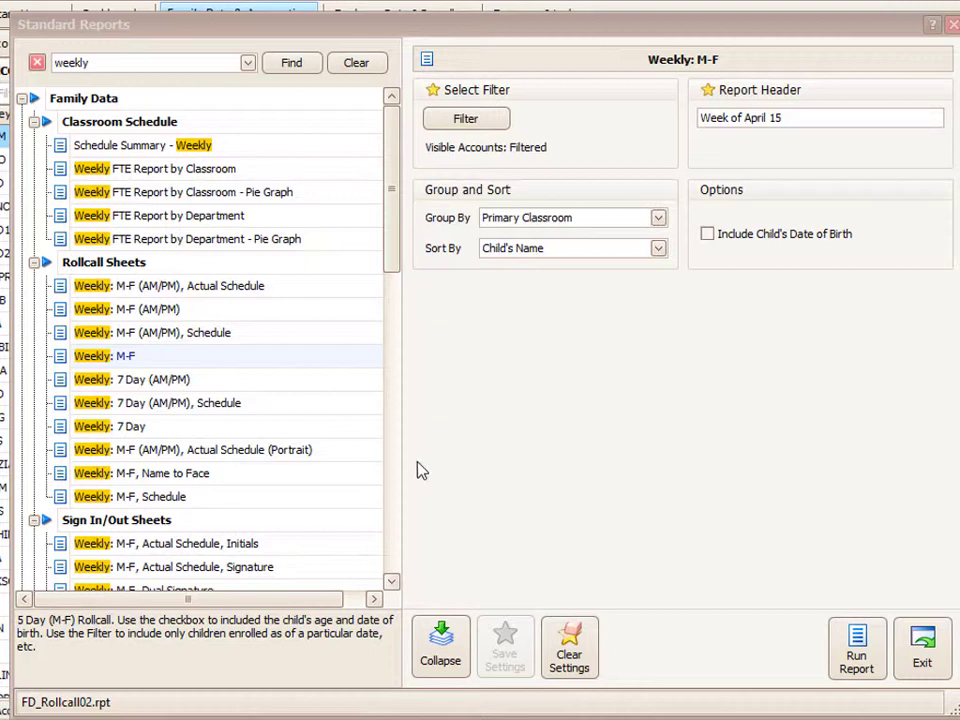
left_click(446, 651)
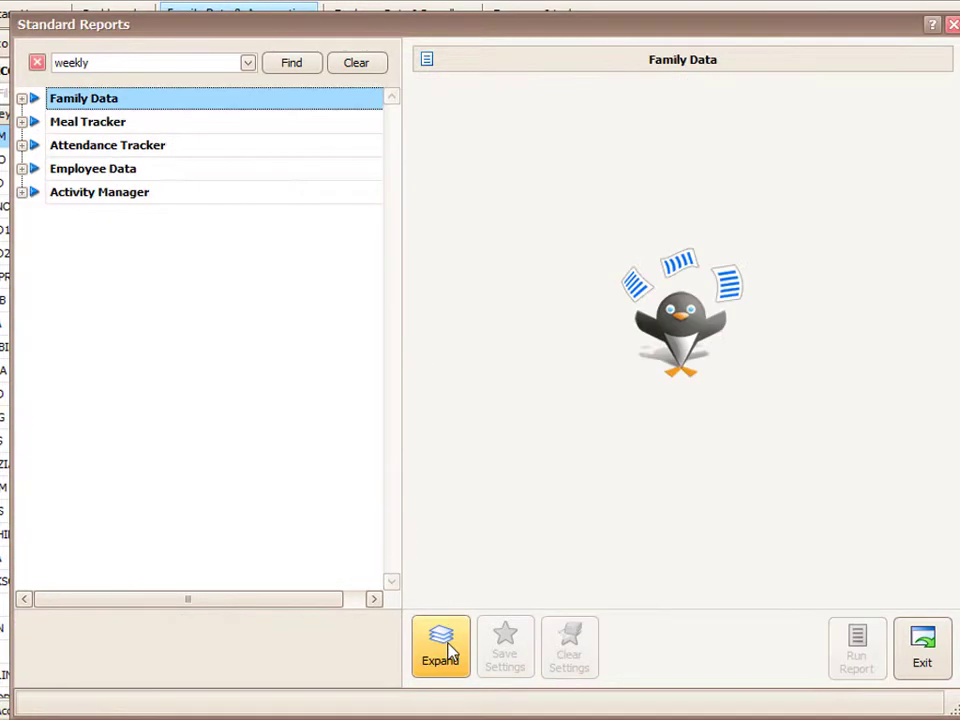
left_click(366, 66)
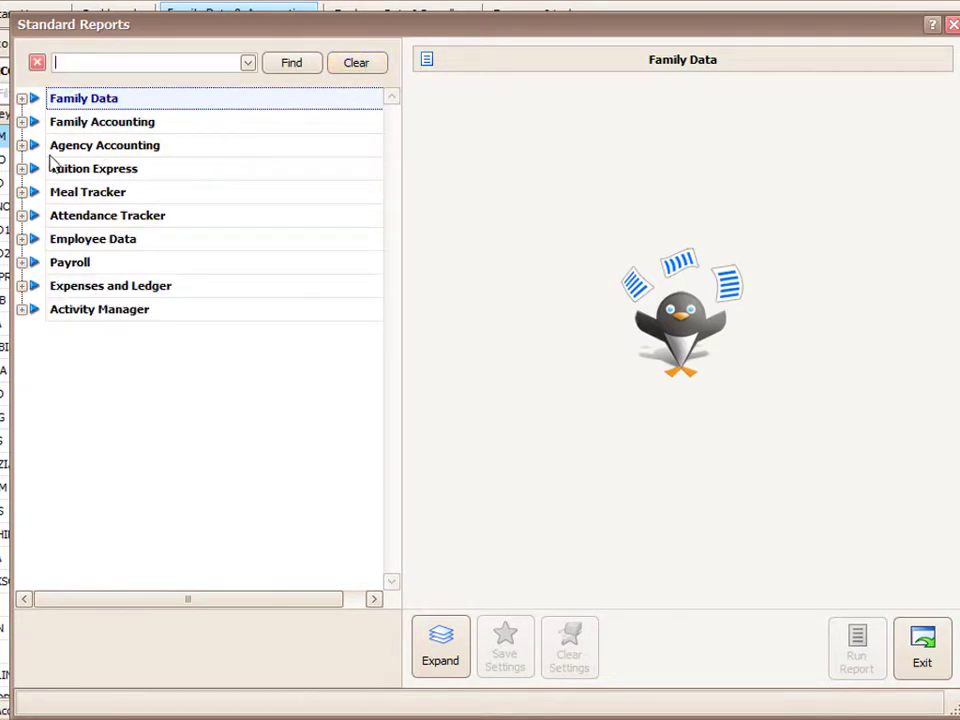
Select the Specific Summary - Primary Accounts Only report in the Charge/Credit Summary group of Family Accounting
left_click(21, 122)
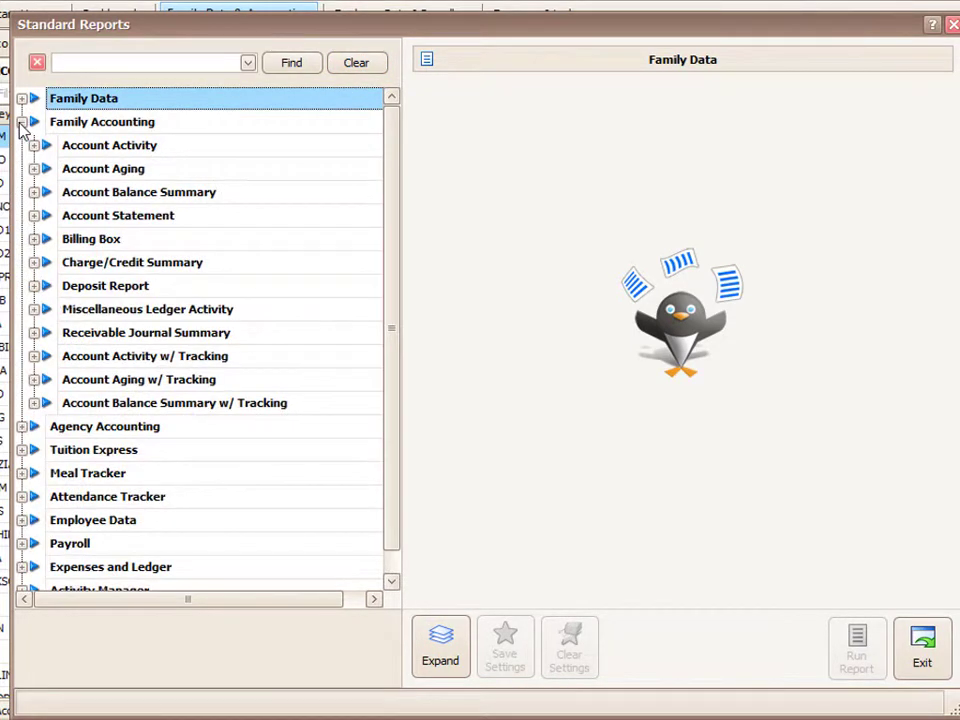
left_click(34, 262)
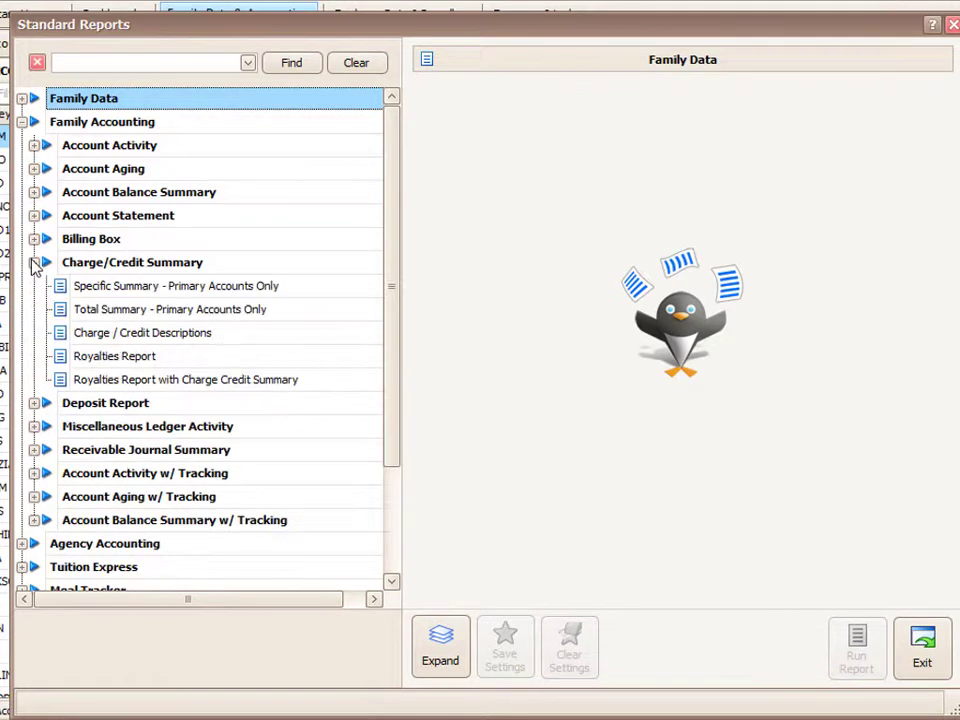
left_click(89, 288)
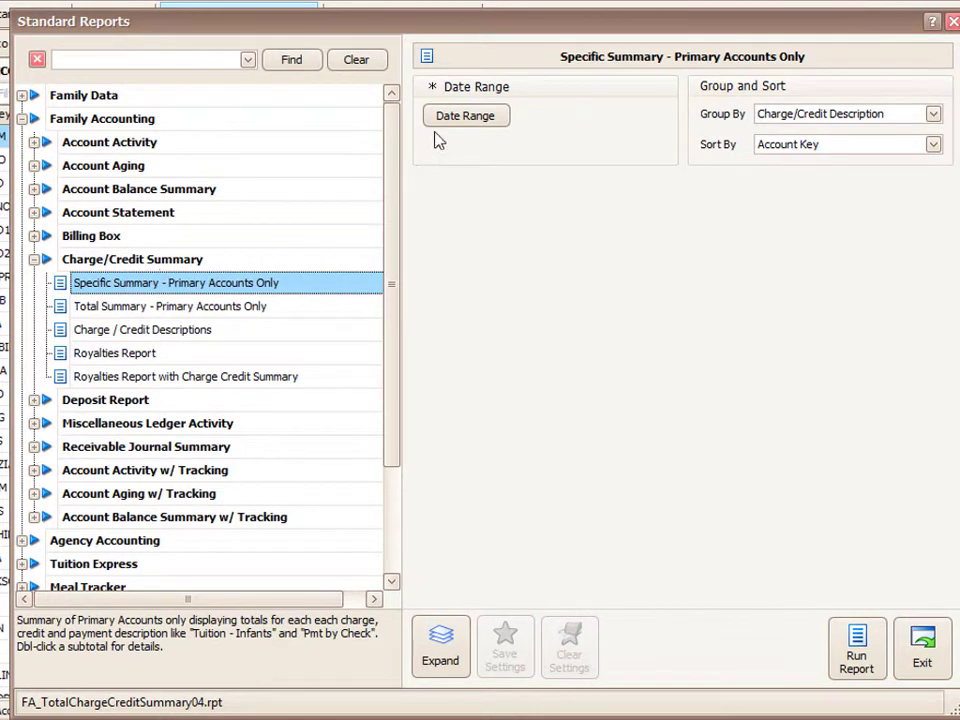
Set the Specific Summary report's date range to Last Month and run the report
left_click(458, 120)
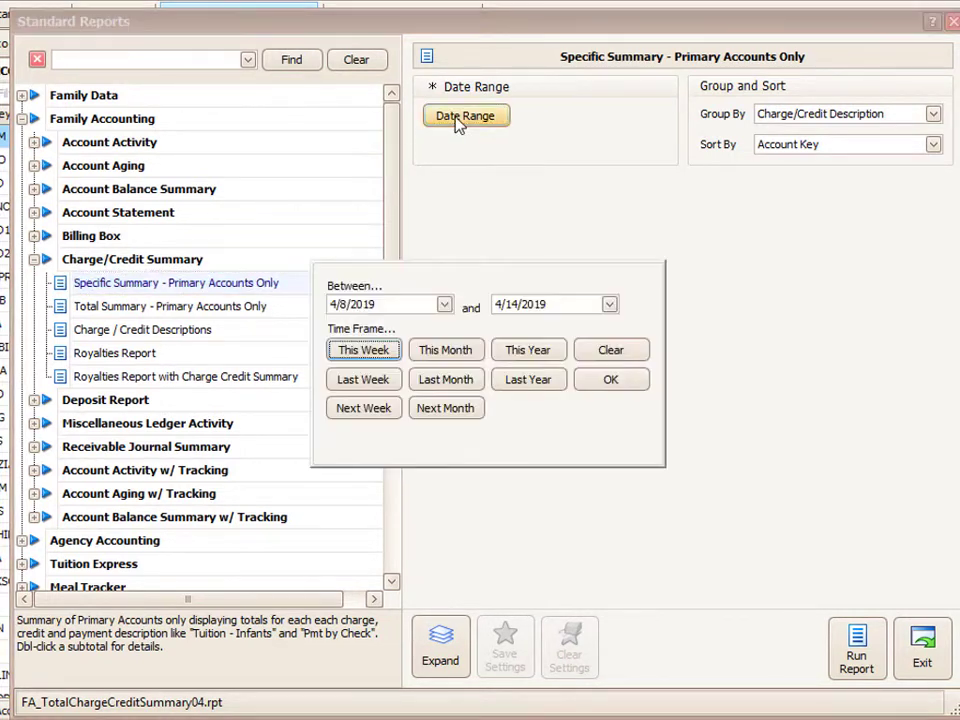
left_click(447, 382)
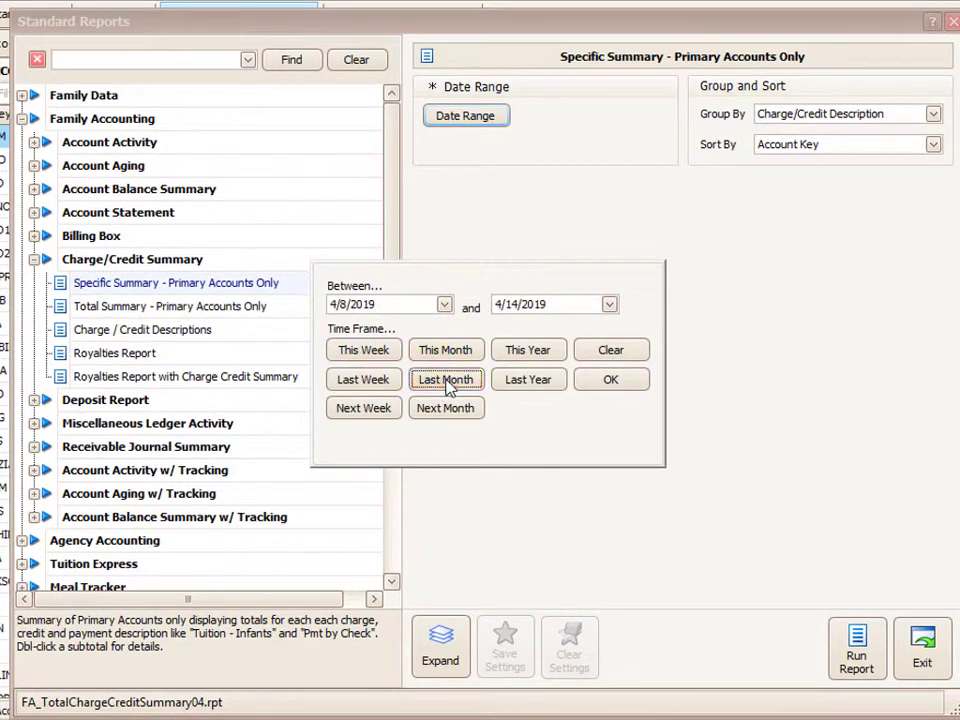
left_click(585, 381)
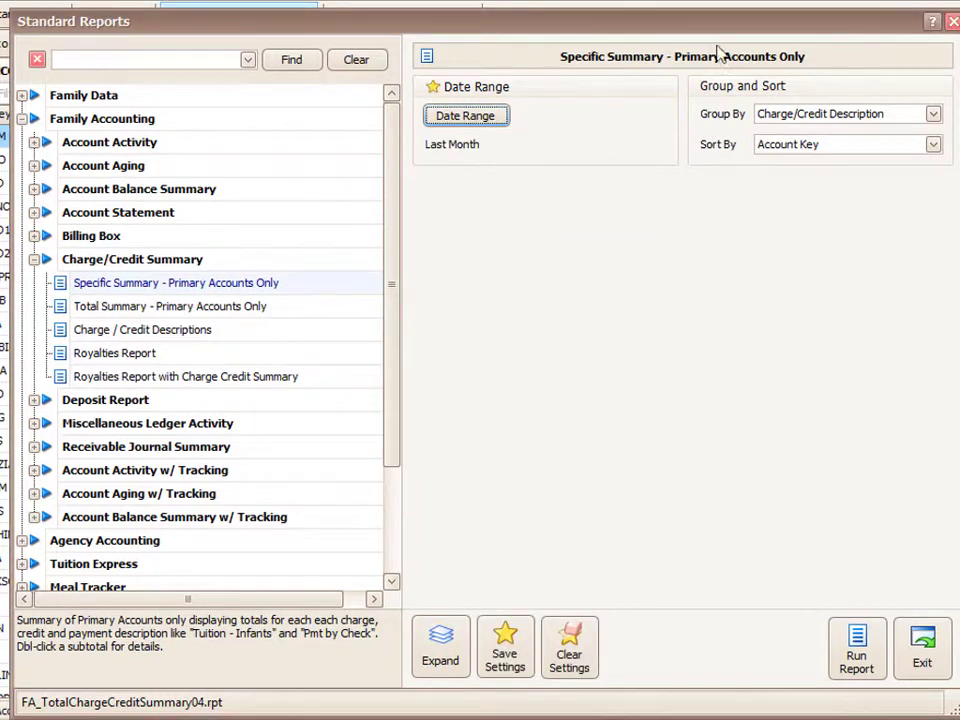
left_click(855, 657)
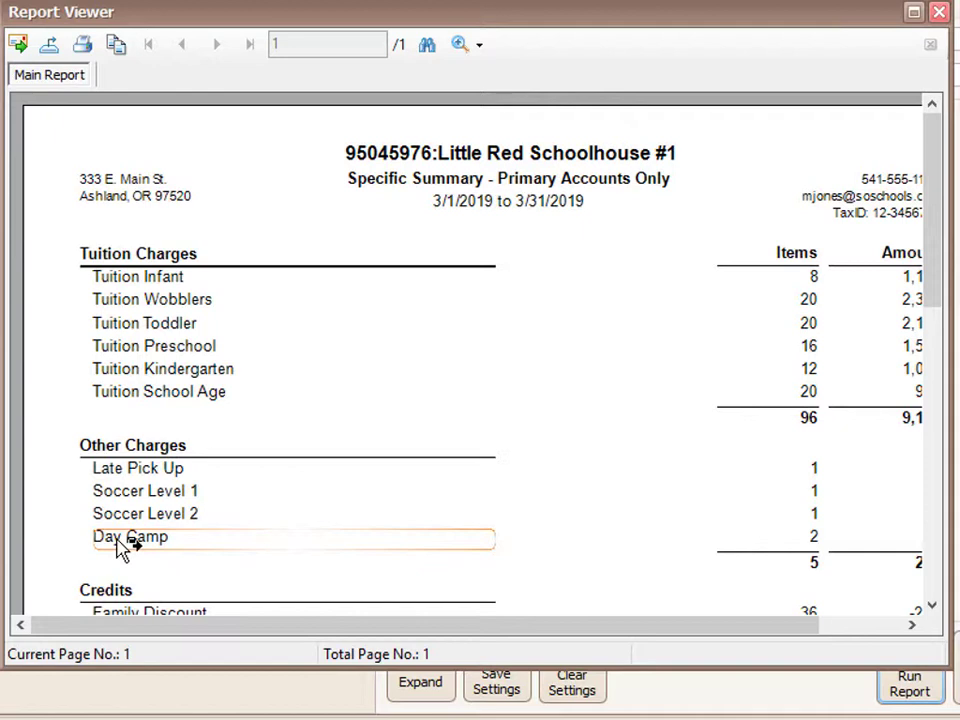
Drill down into the Day Camp charges of the report, and close the report viewer and Standard Reports
double_click(118, 540)
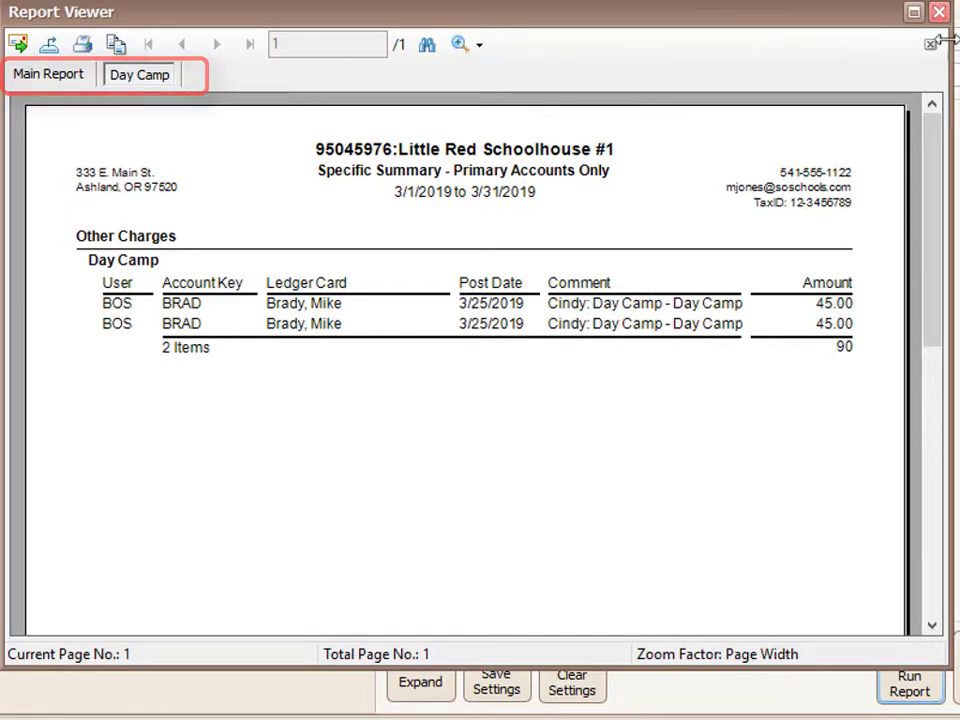
left_click(940, 14)
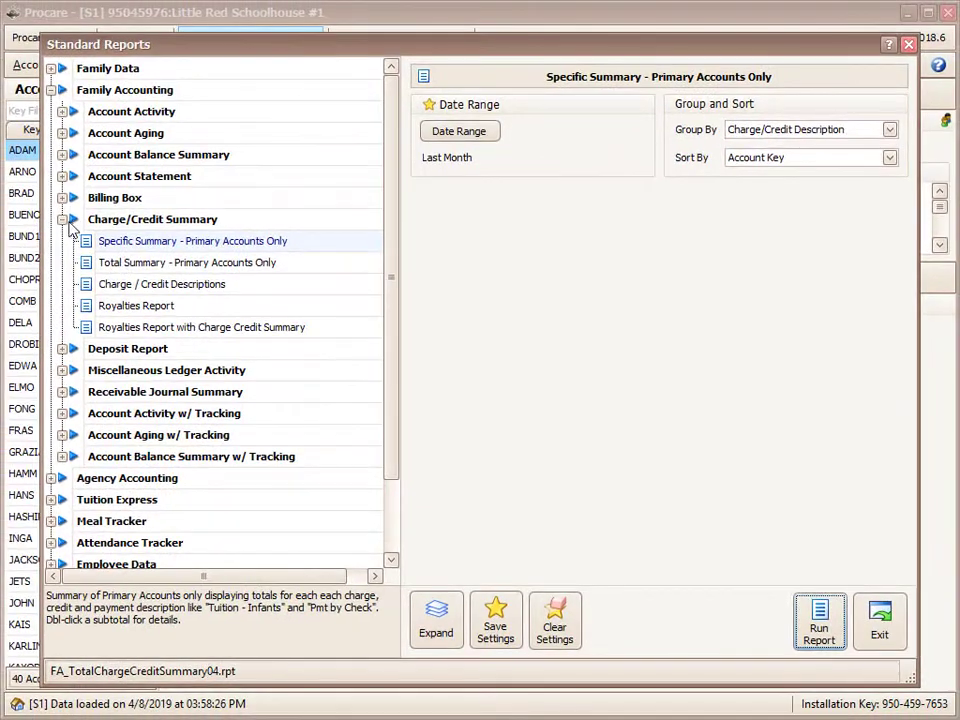
left_click(62, 219)
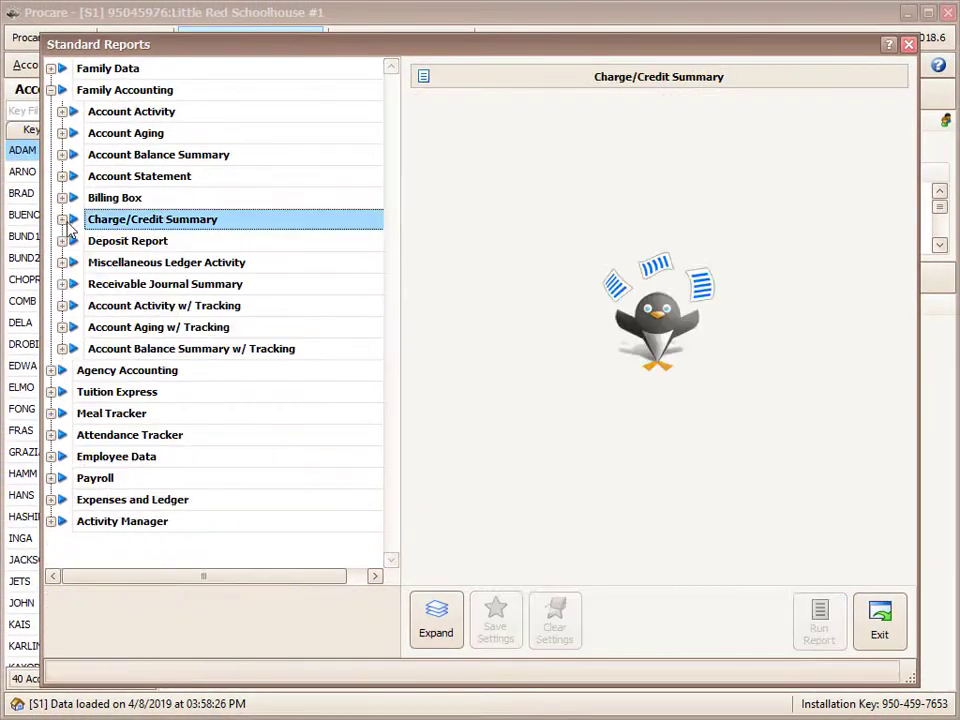
left_click(900, 636)
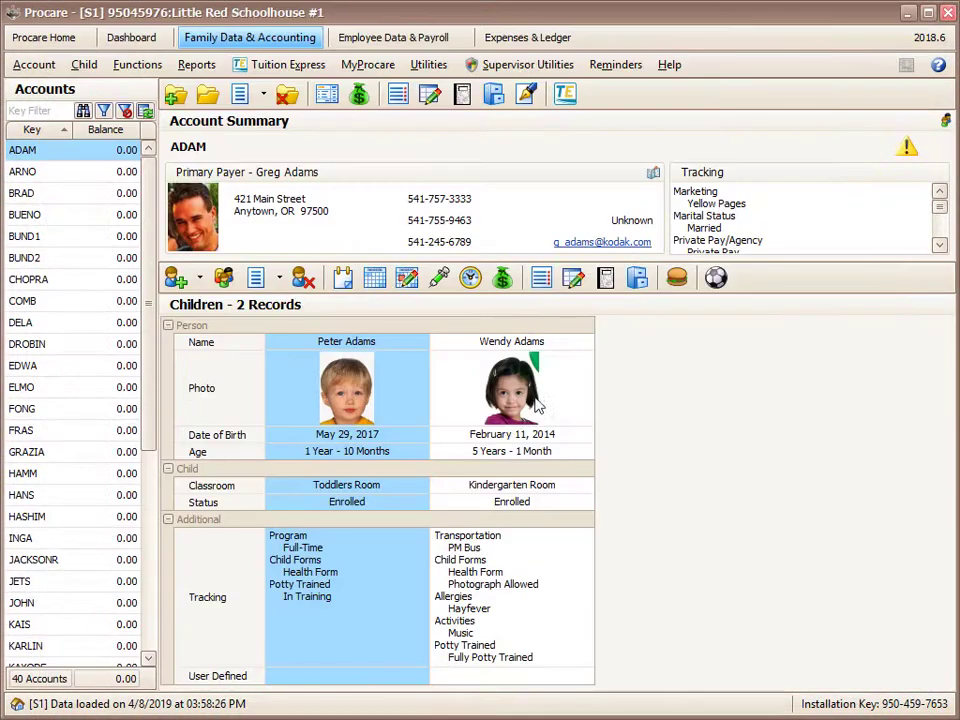
Open the selected family's account ledger, review the list of available ledger reports, and exit the ledger
left_click(327, 96)
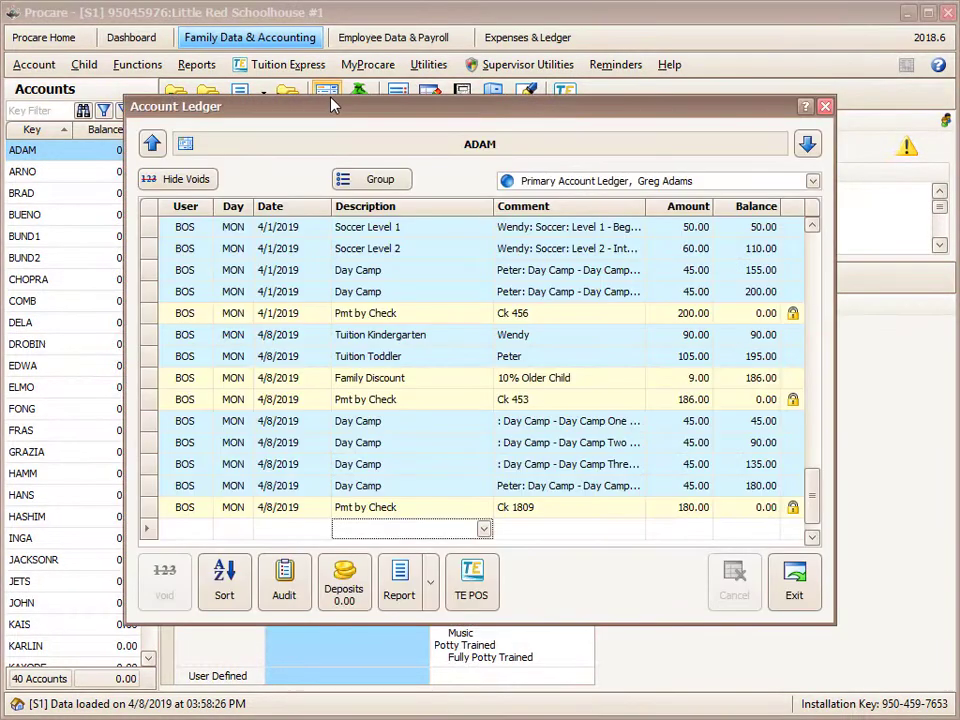
left_click_drag(365, 113, 355, 42)
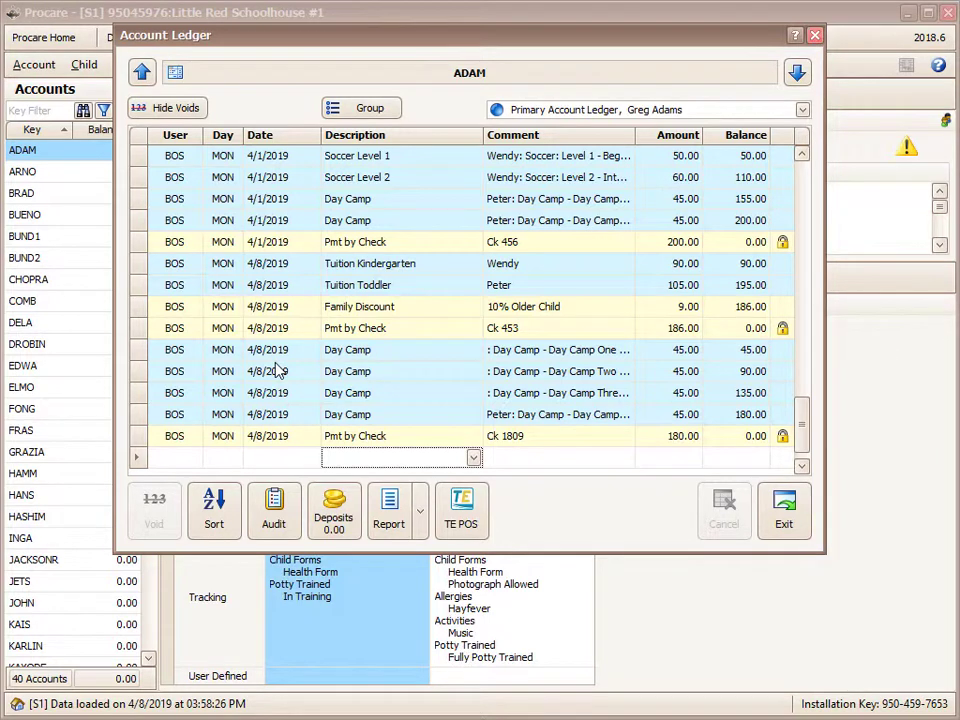
left_click(421, 512)
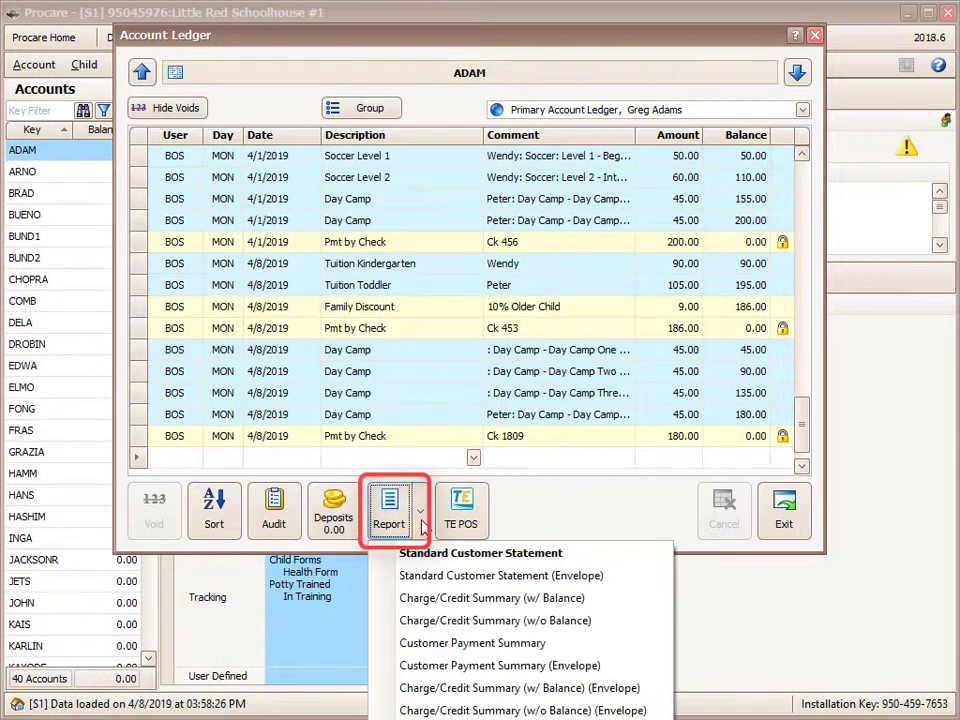
left_click(551, 515)
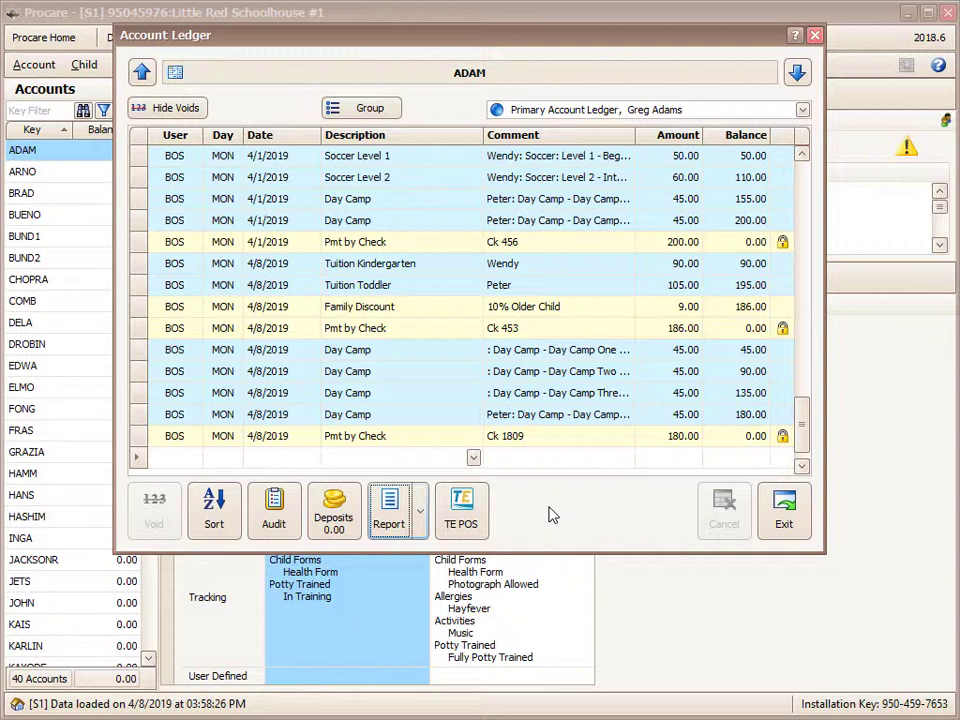
left_click(786, 512)
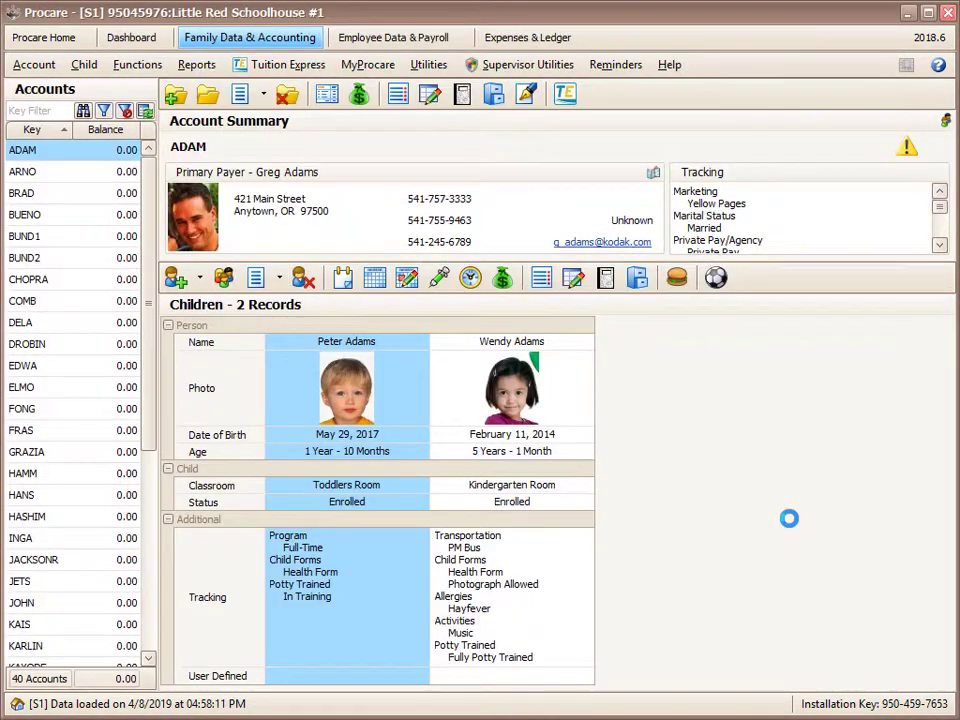
Copy the primary payer's e-mail address from the account summary
right_click(578, 249)
left_click(608, 257)
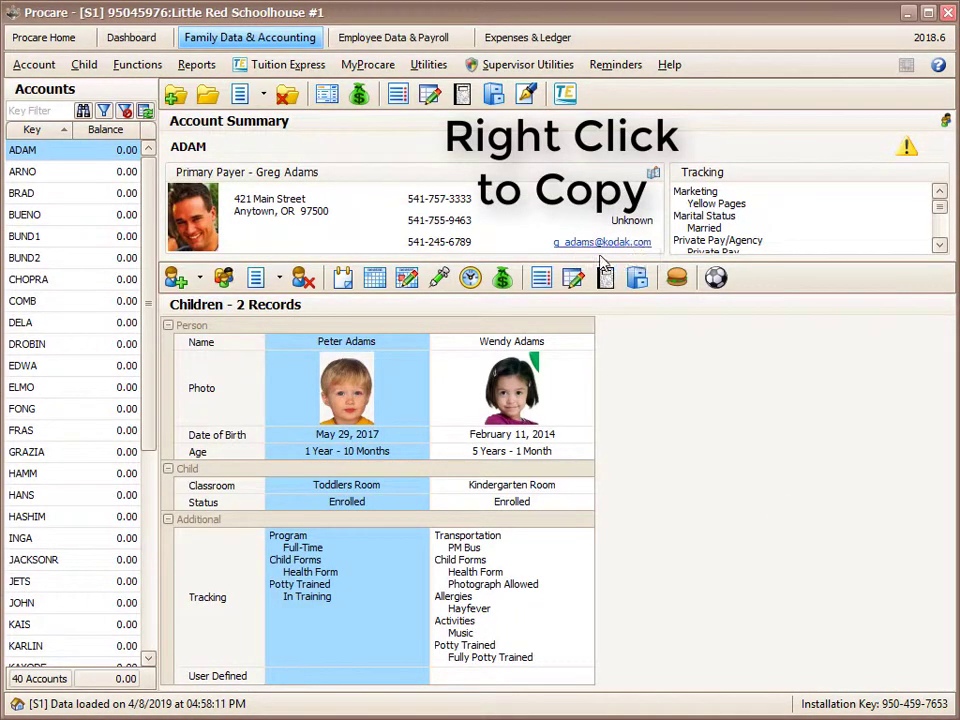
Run a Standard Customer Statement for Last Month from the selected family's account ledger
left_click(429, 93)
left_click_drag(431, 107, 430, 30)
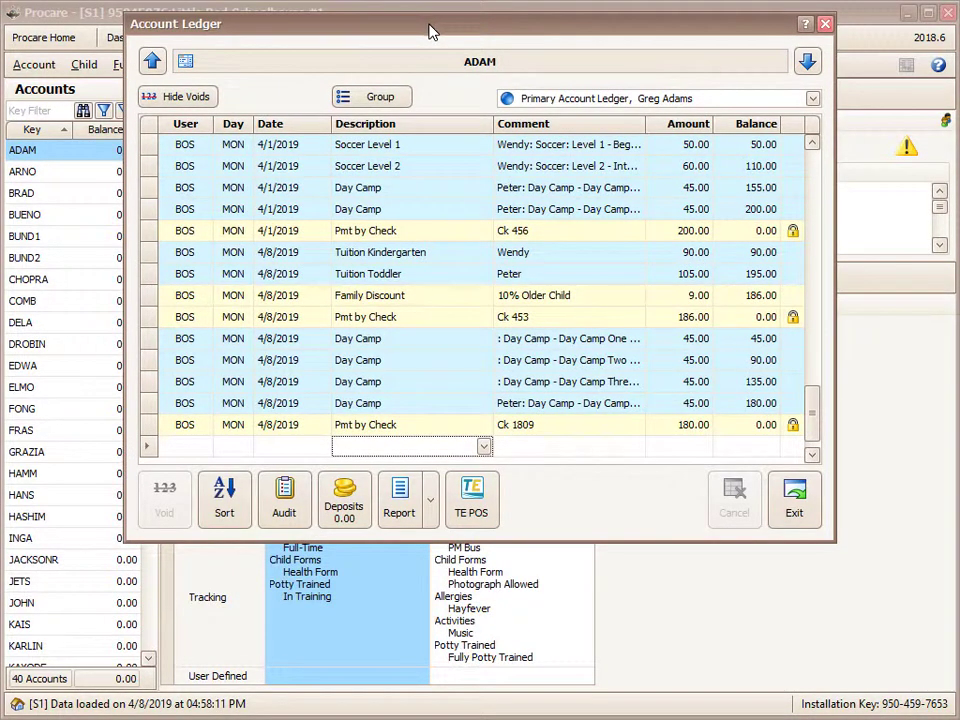
left_click(428, 502)
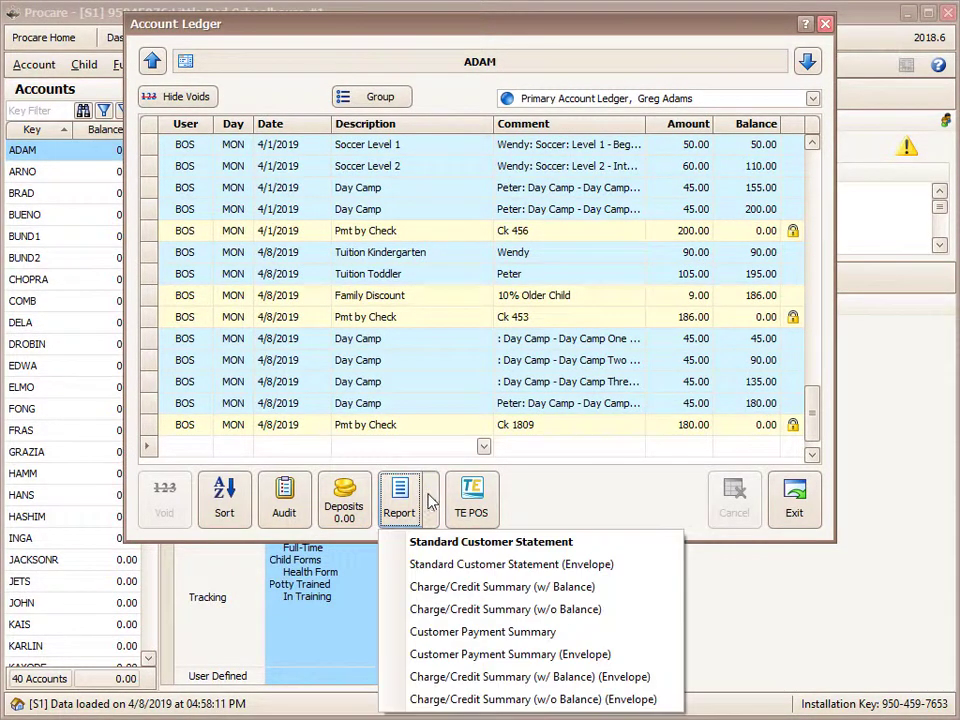
left_click(447, 546)
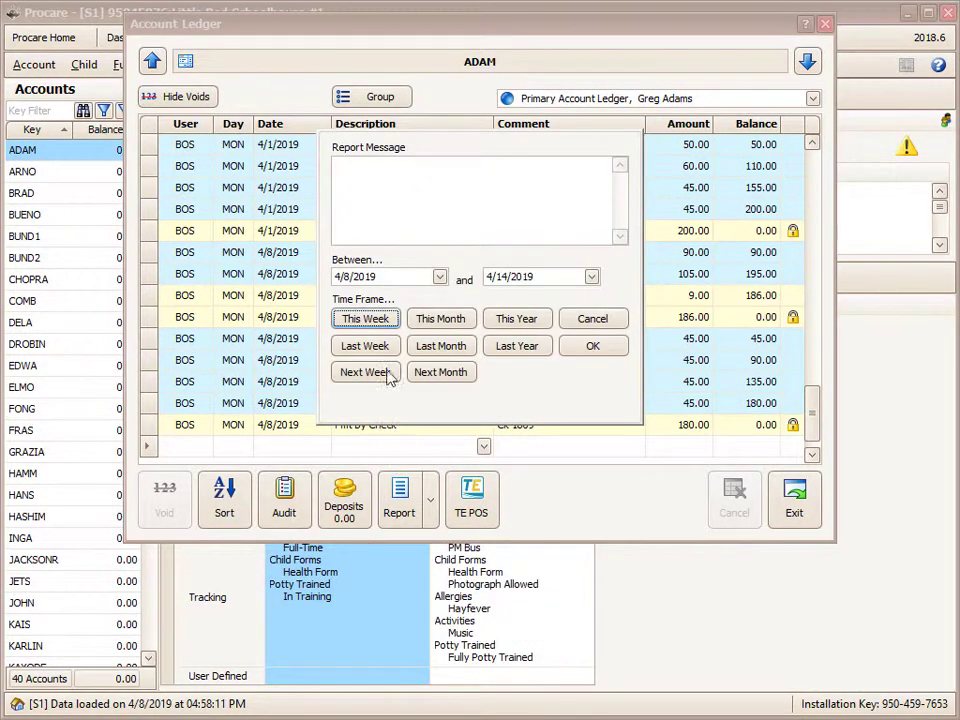
left_click(420, 347)
left_click(595, 347)
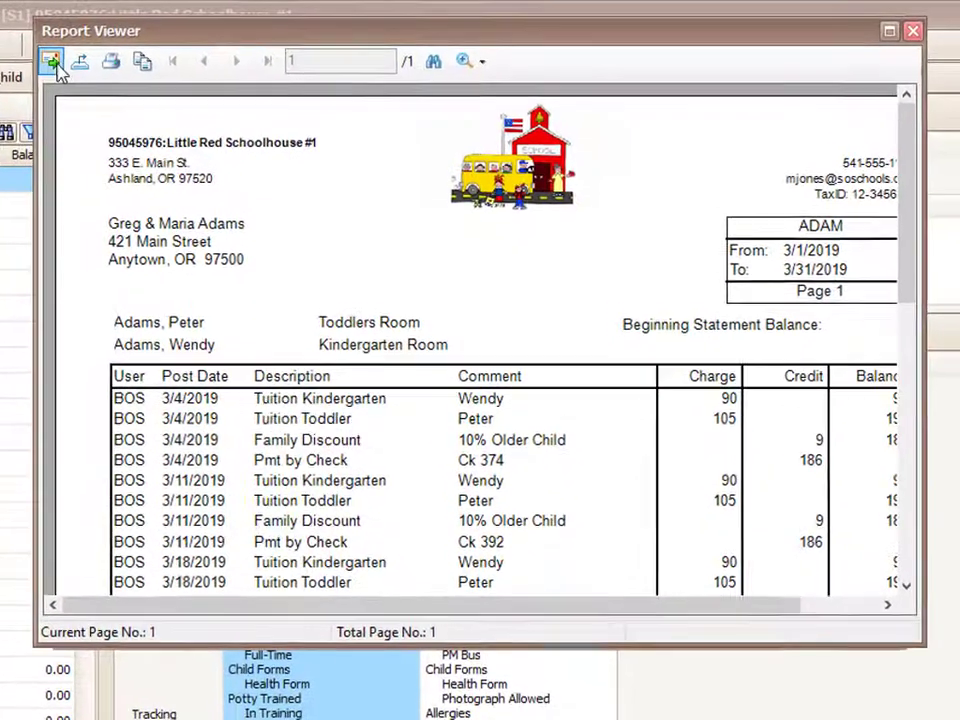
Start e-mailing the customer statement as a PDF, paste the payer's copied e-mail address as the recipient, and exit without sending
left_click(52, 63)
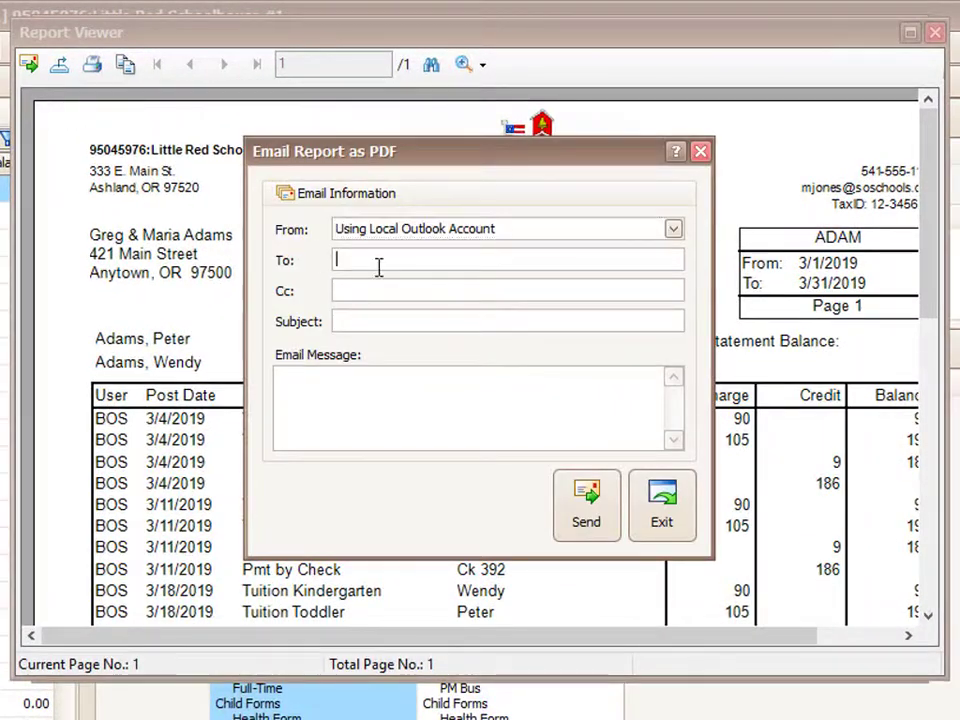
key("ctrl+v")
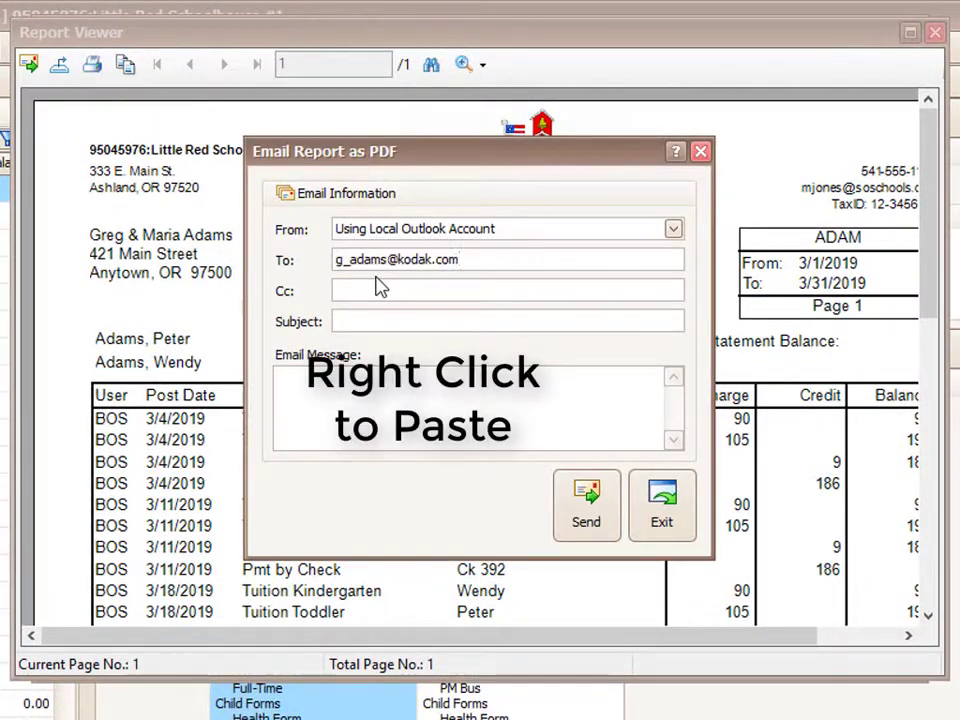
left_click(418, 319)
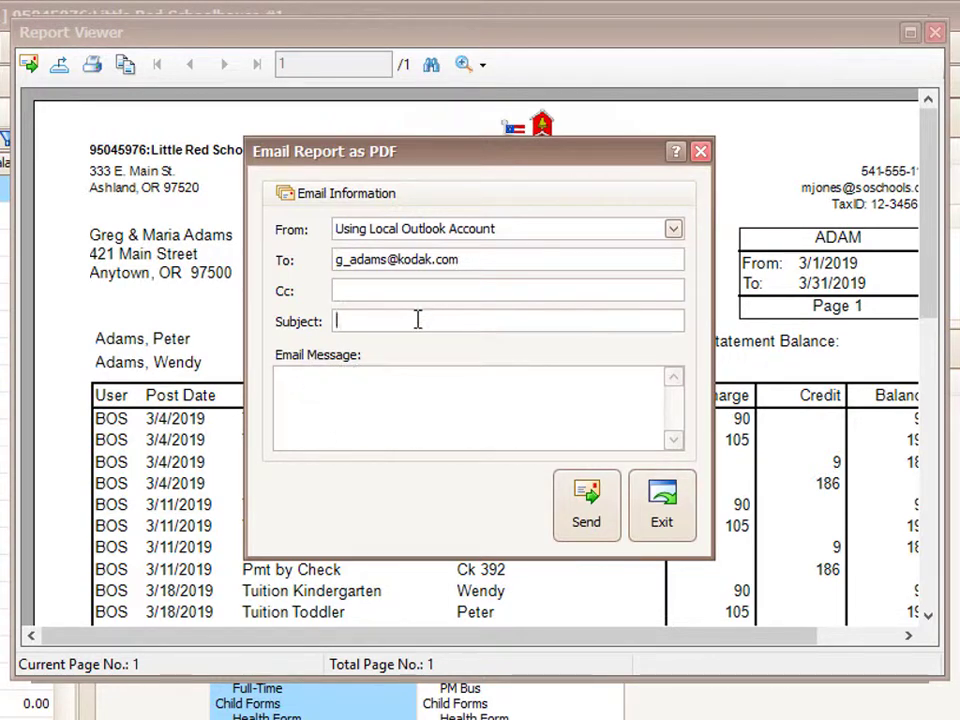
left_click(355, 381)
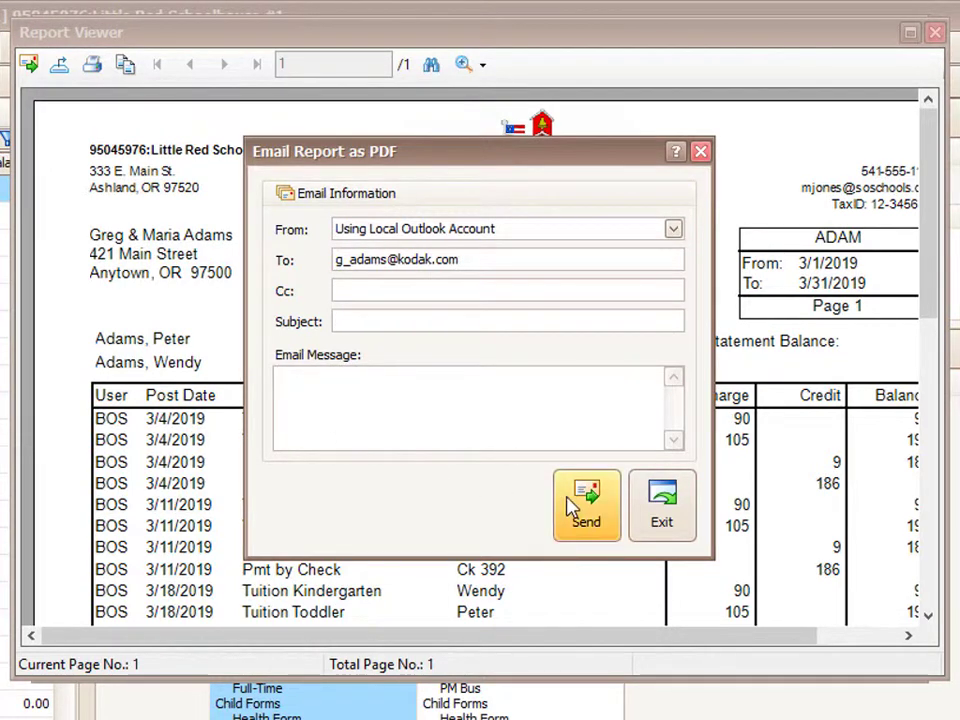
left_click(650, 522)
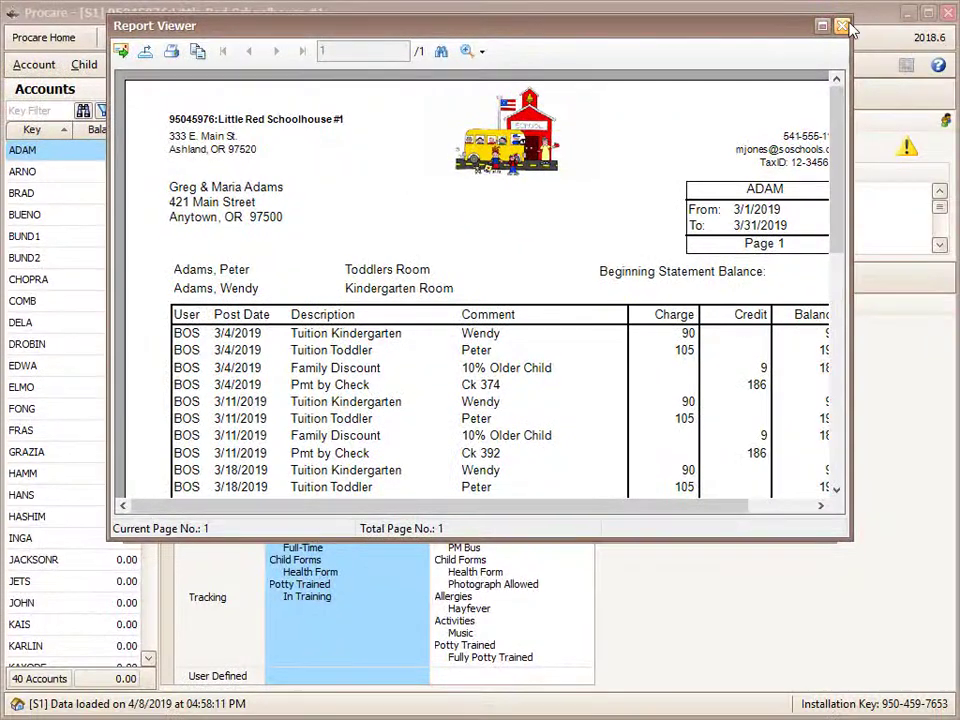
Close the statement report and the account ledger, and return to Procare Home
left_click(843, 28)
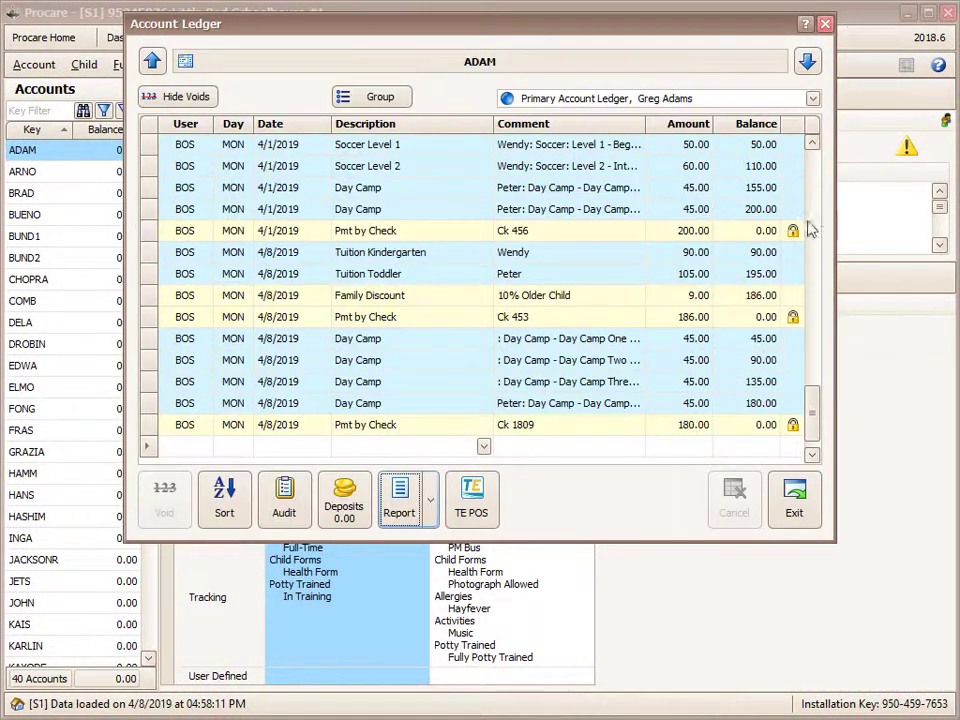
left_click(786, 501)
left_click(48, 39)
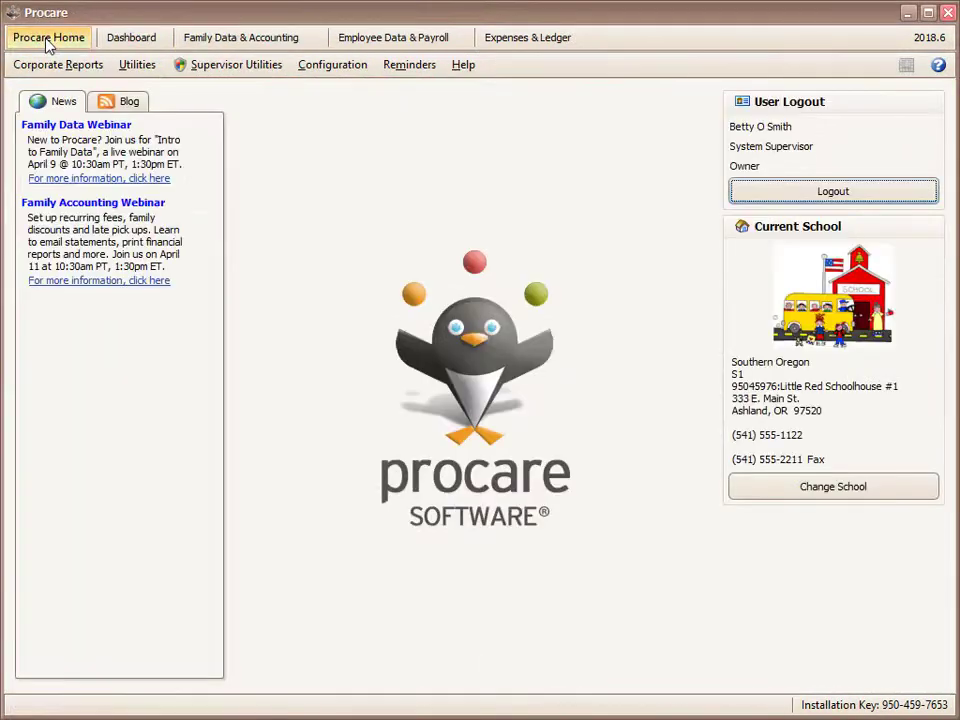